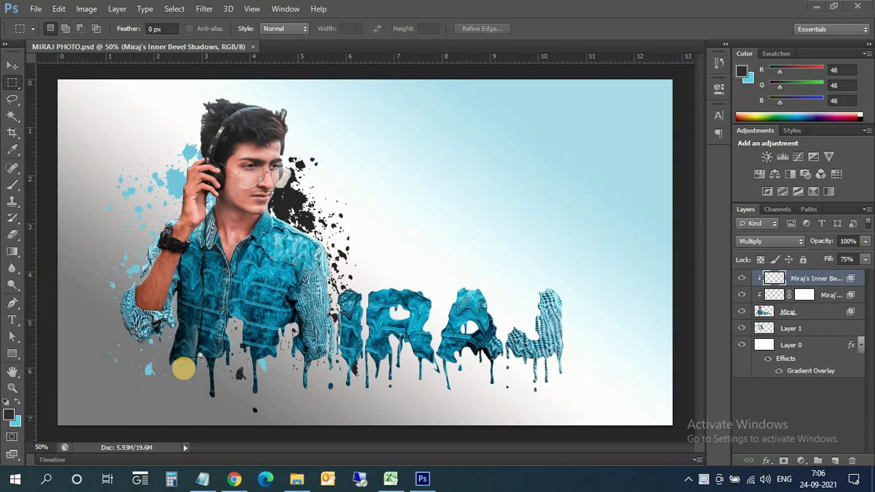
Create a new 1920 × 1080 px document at resolution 150
left_click(34, 9)
left_click(35, 21)
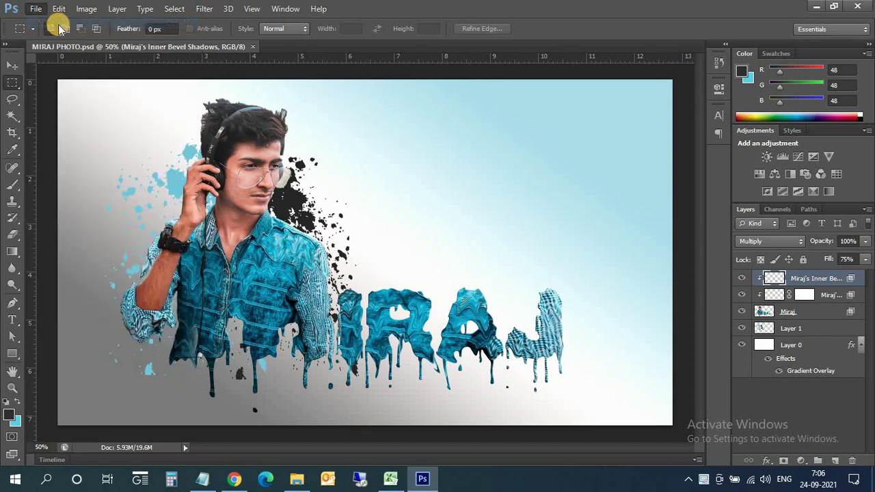
double_click(506, 137)
type("1920")
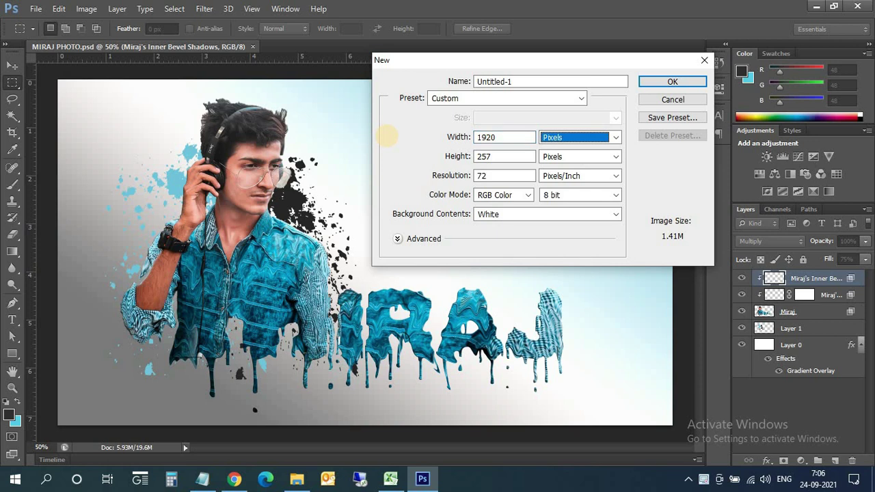
key("Tab")
type("1080")
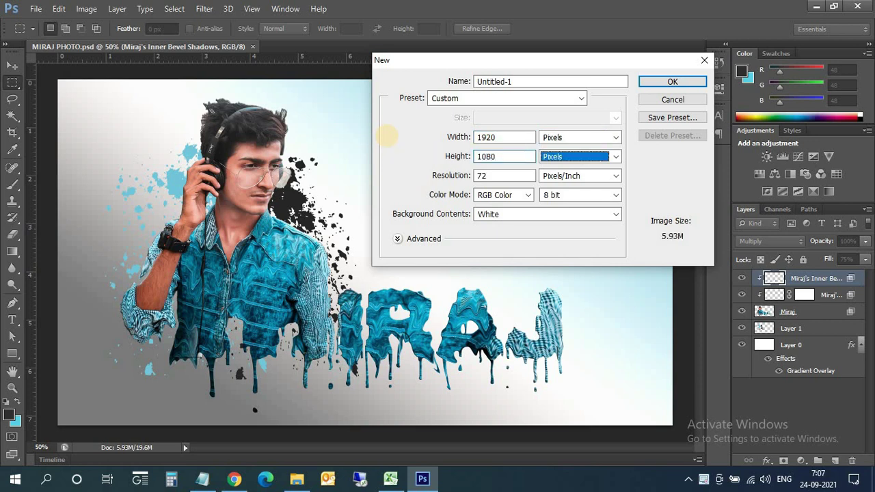
key("Tab")
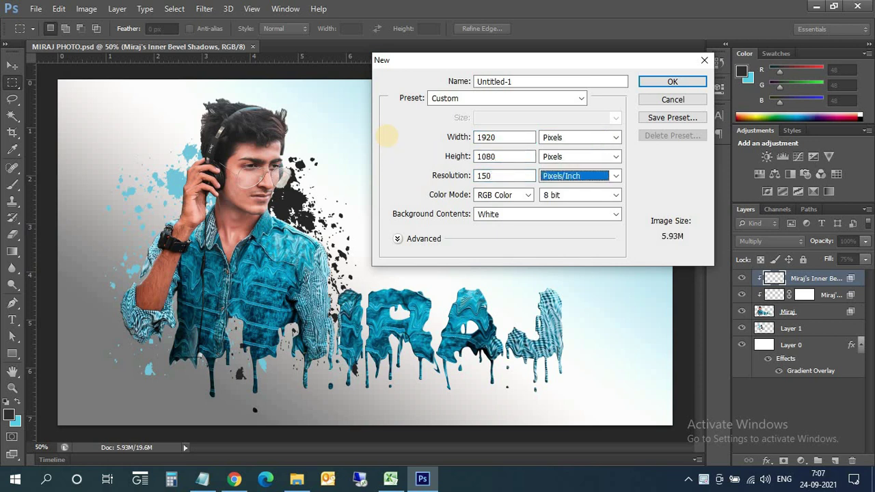
key("shift+Tab")
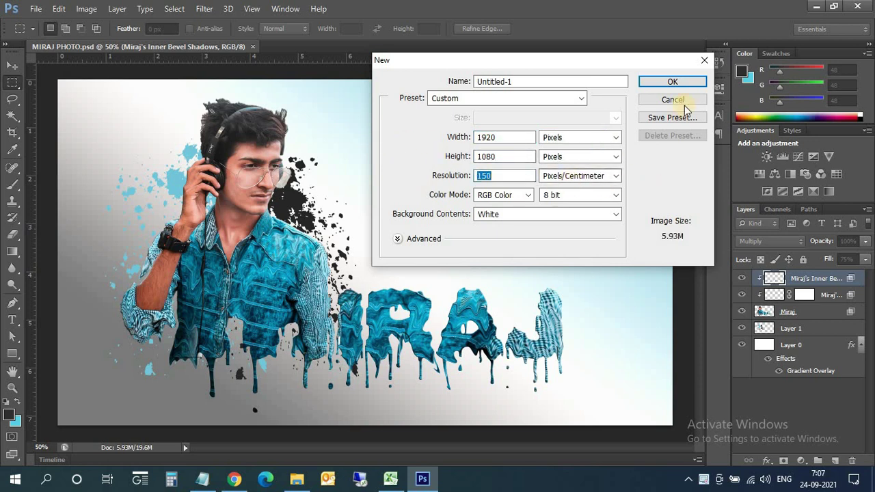
left_click(678, 81)
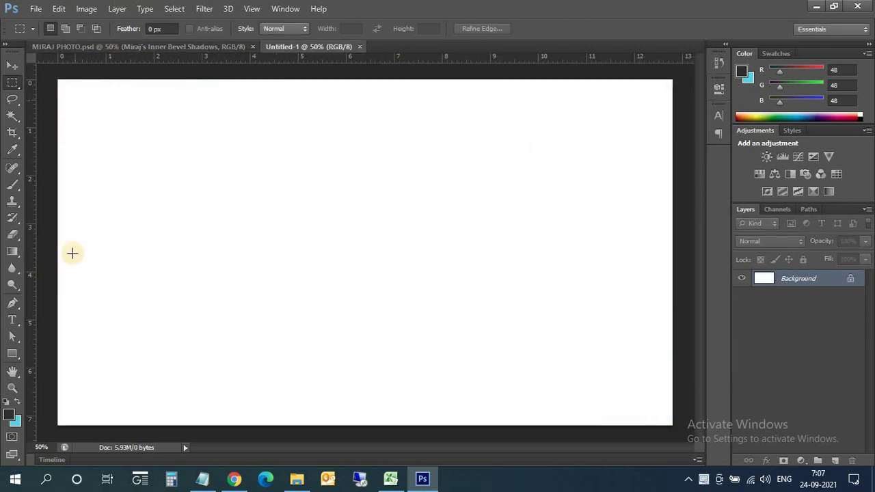
Set the Type tool font to Plasma Drip BRK at 60 pt
left_click(14, 320)
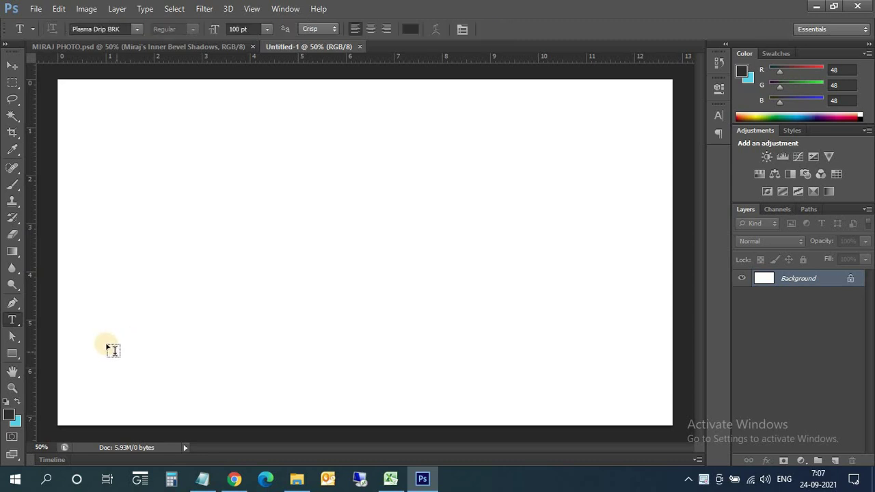
left_click(137, 31)
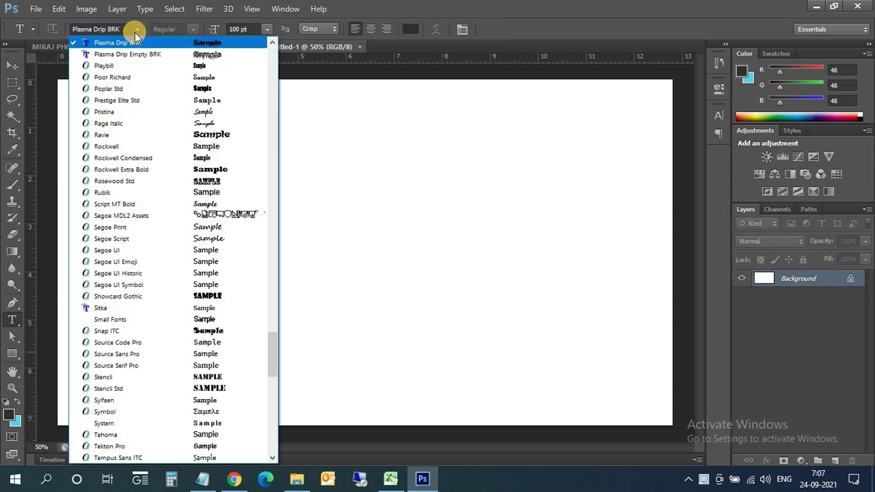
left_click(124, 44)
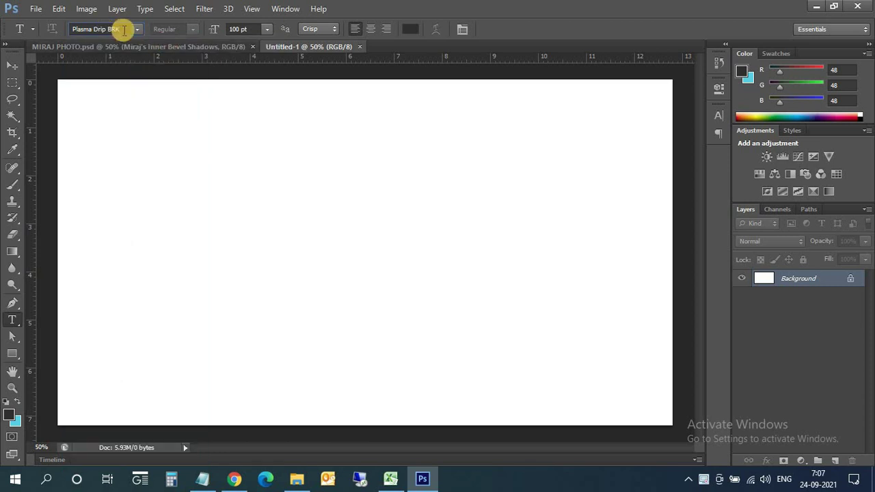
left_click(239, 31)
type("60")
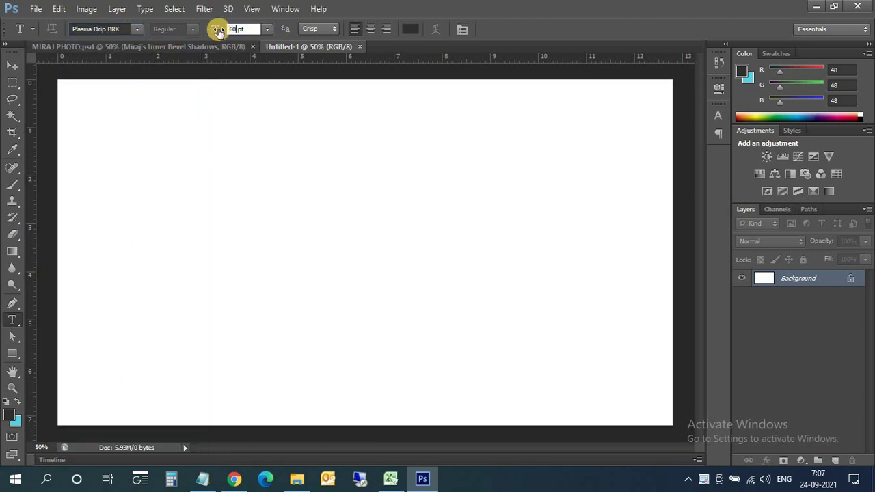
Type MIRAJ, enlarge the M to 100 pt, and move the text right and down
left_click(160, 335)
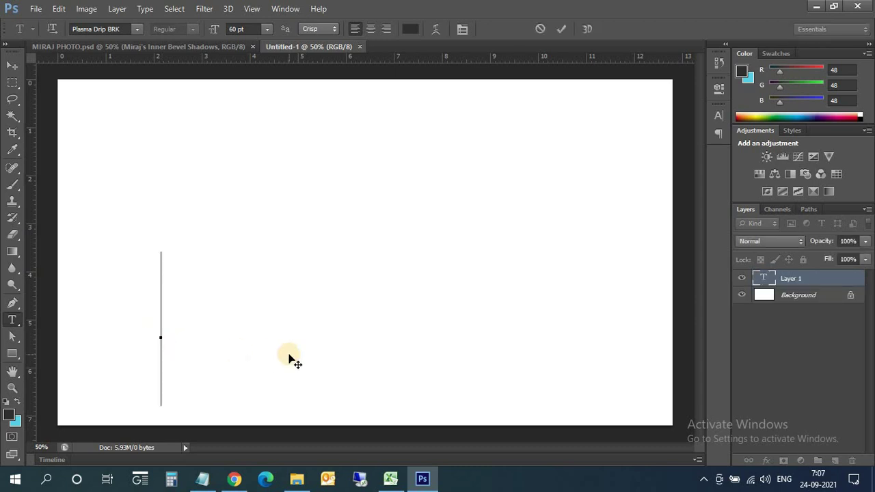
type("MIRAJ")
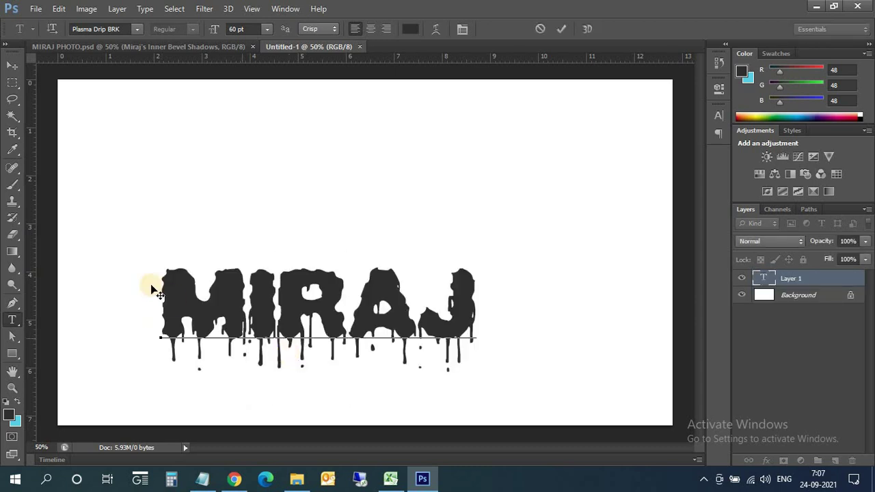
left_click_drag(156, 290, 245, 307)
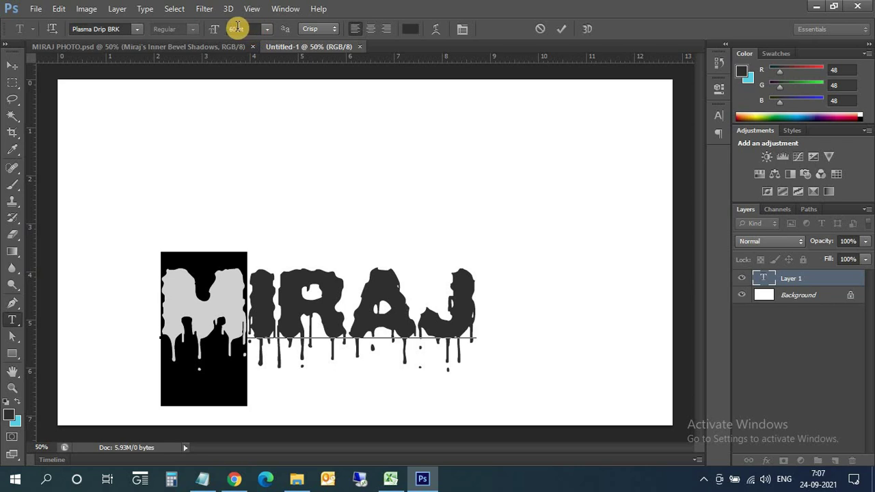
type("100")
key("Return")
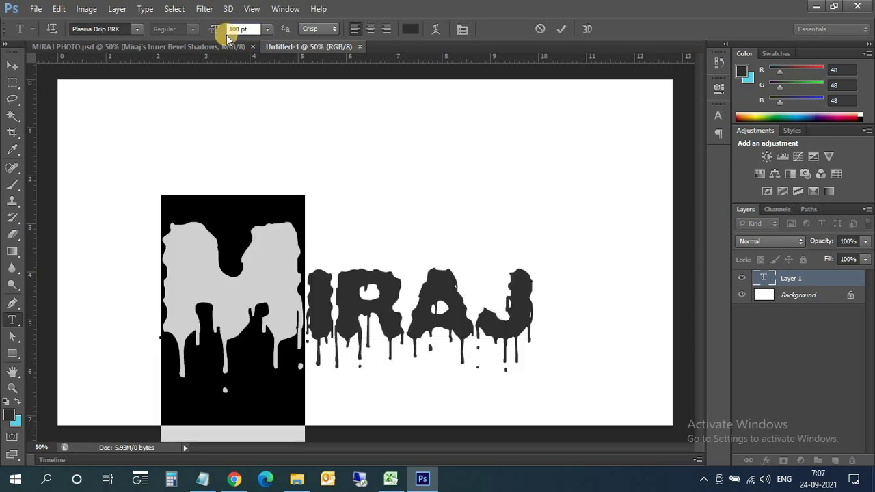
left_click(13, 65)
left_click_drag(242, 292, 287, 299)
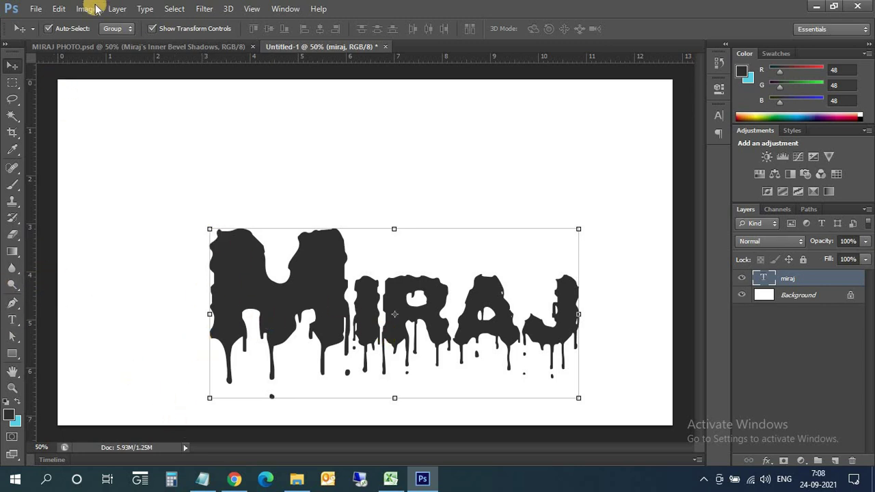
Place Miraj.png, shrink it and position it over the M
left_click(39, 10)
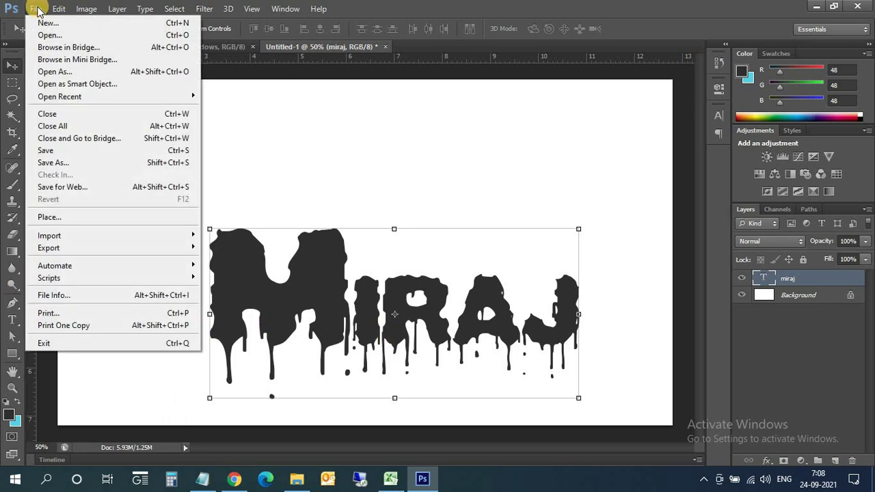
left_click(62, 215)
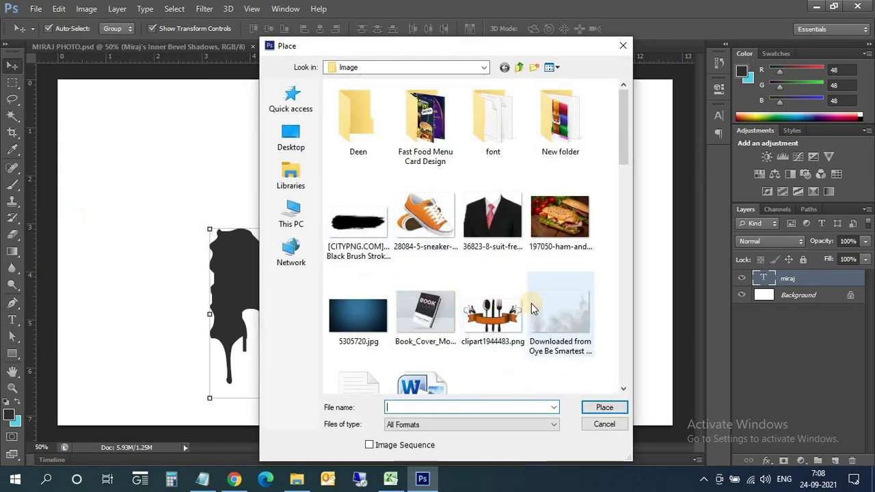
scroll(531, 304, "down", 5)
left_click(506, 309)
left_click(599, 408)
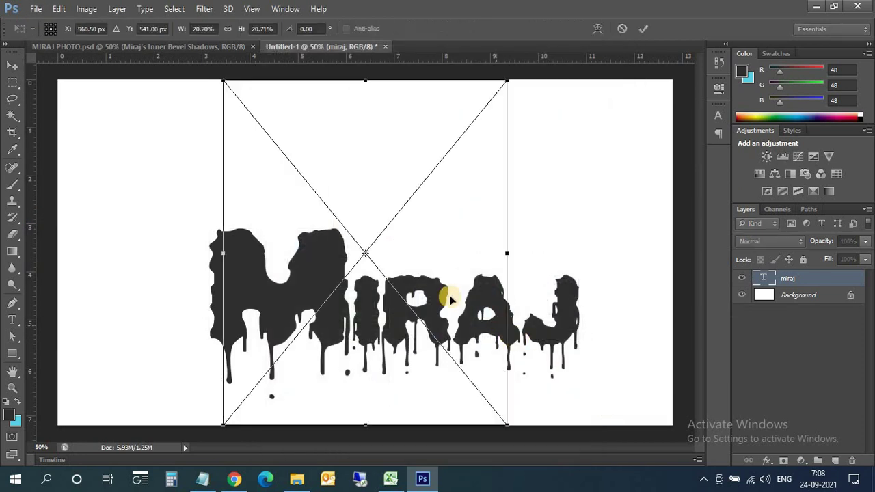
left_click_drag(222, 81, 312, 201)
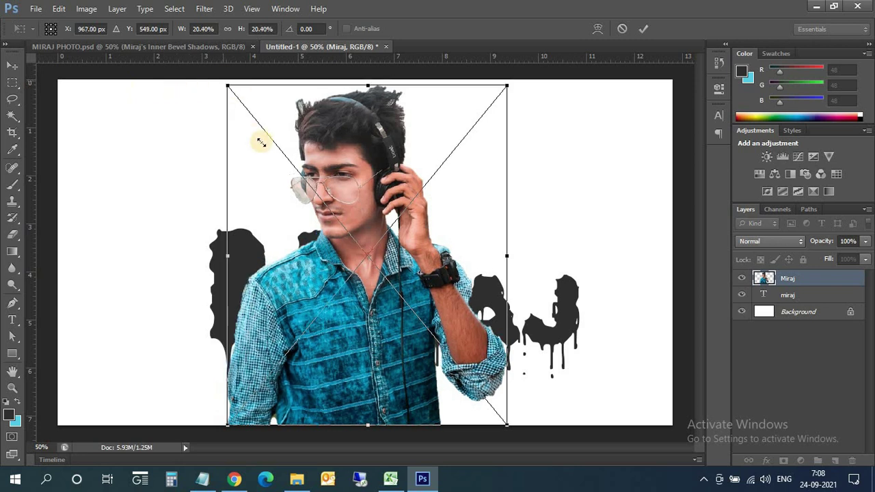
mouse_move(404, 251)
left_mouse_down()
mouse_move(255, 178)
mouse_move(265, 177)
left_mouse_up()
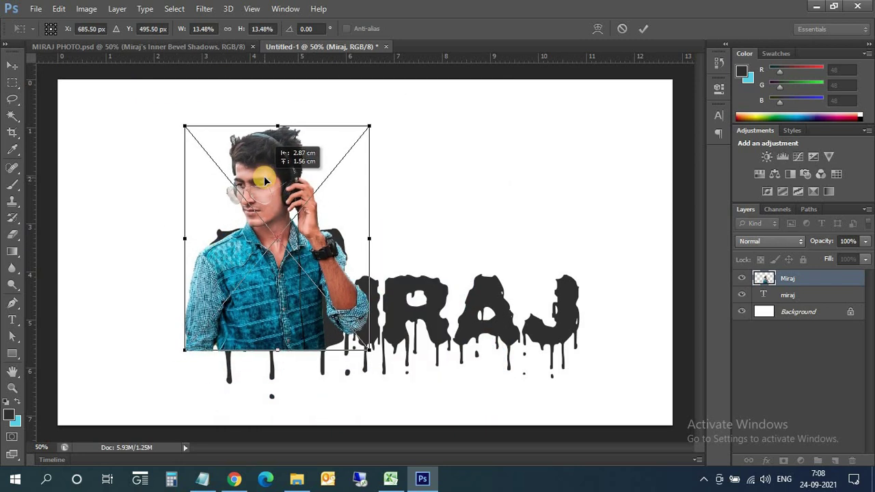
left_click(12, 65)
left_click(374, 190)
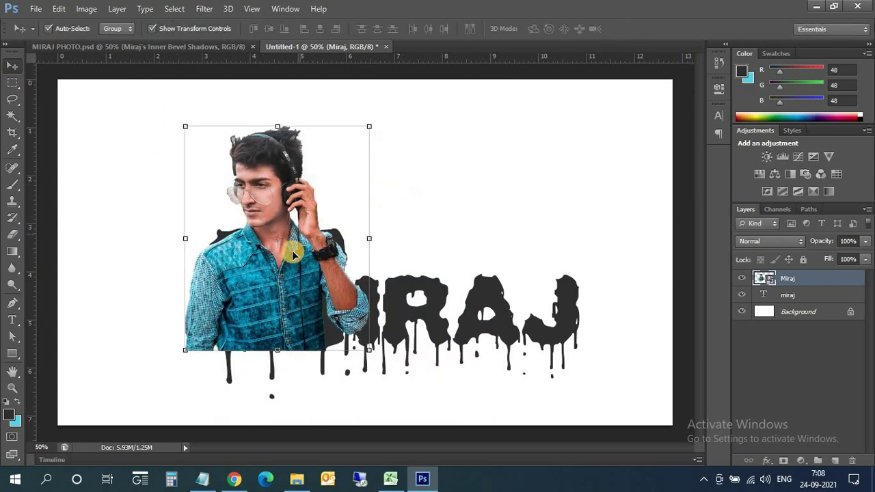
left_click_drag(292, 264, 295, 256)
Lower the photo layer's opacity to 45%
left_click(866, 241)
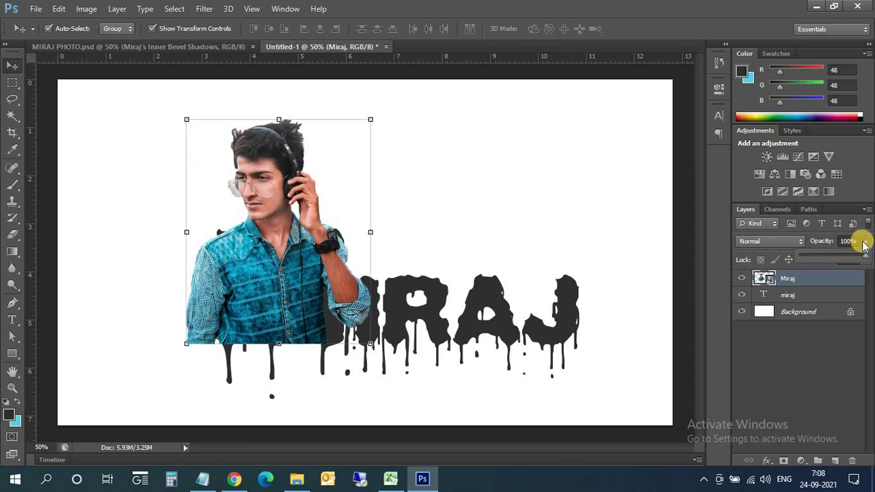
left_click_drag(861, 256, 829, 256)
left_click(455, 228)
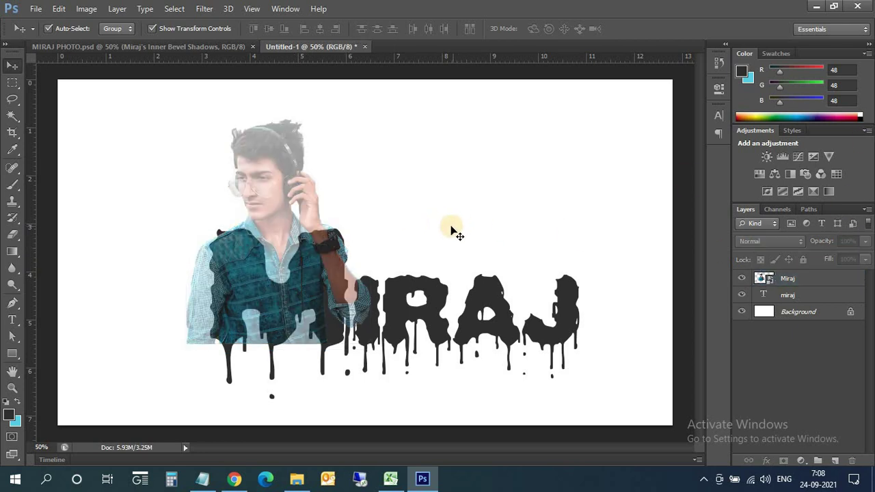
Flip the photo horizontally and shift it slightly left
left_click(275, 185)
key("ctrl+t")
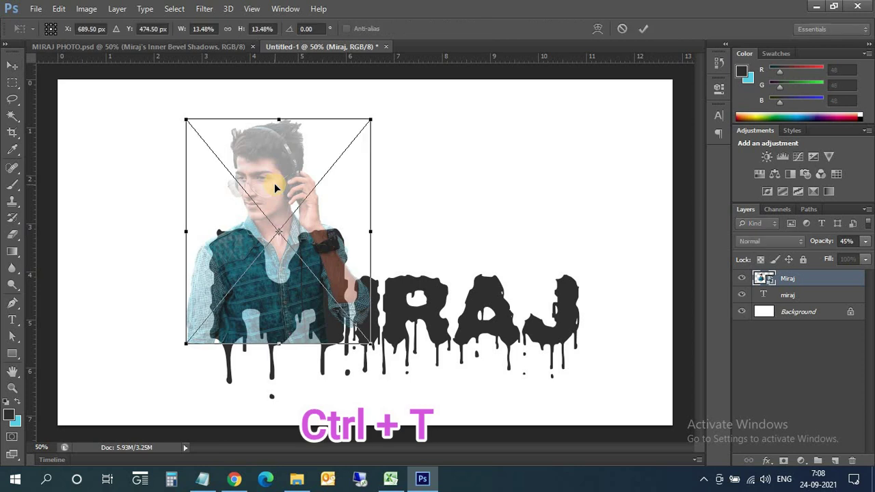
right_click(275, 185)
left_click(325, 378)
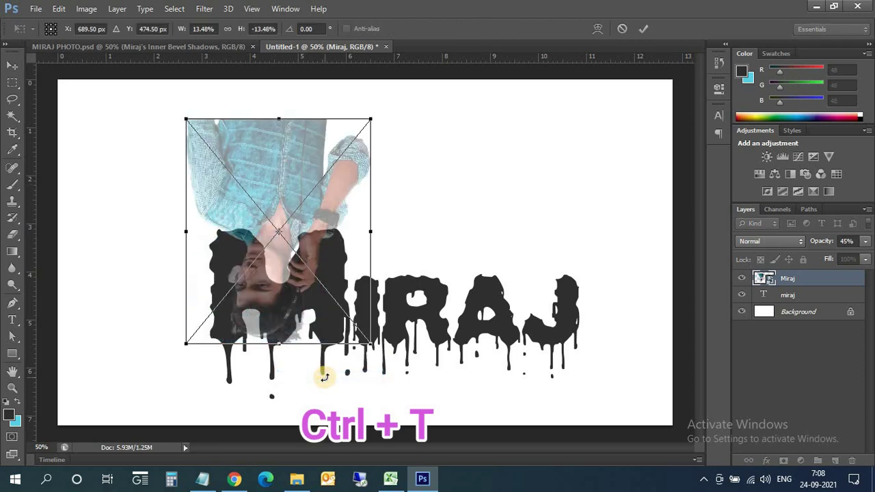
key("ctrl+z")
right_click(299, 230)
left_click(321, 407)
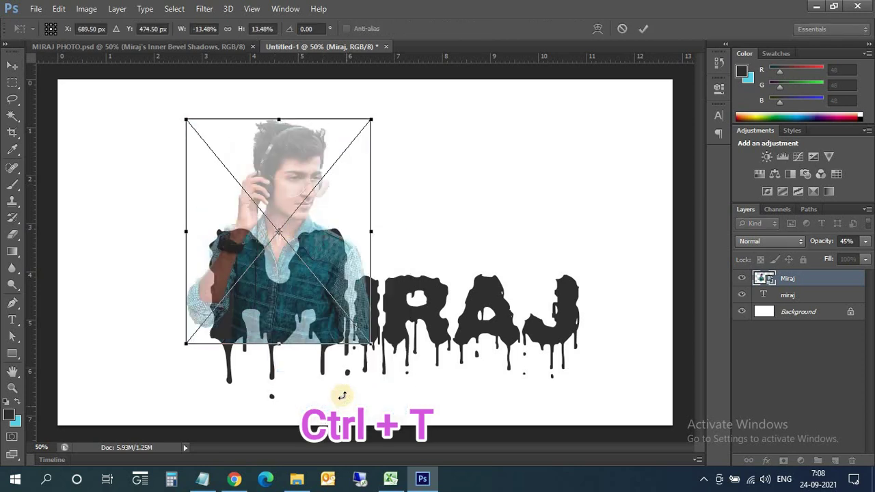
left_click(14, 69)
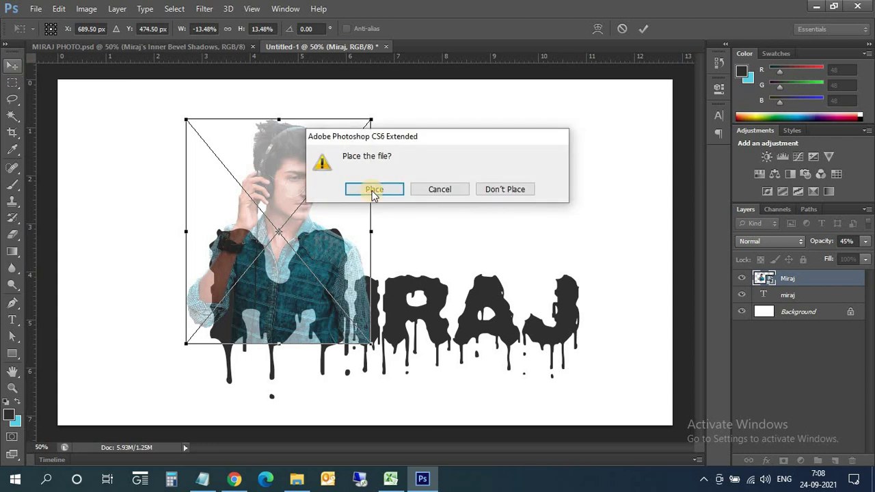
left_click(371, 193)
left_click_drag(403, 253, 378, 233)
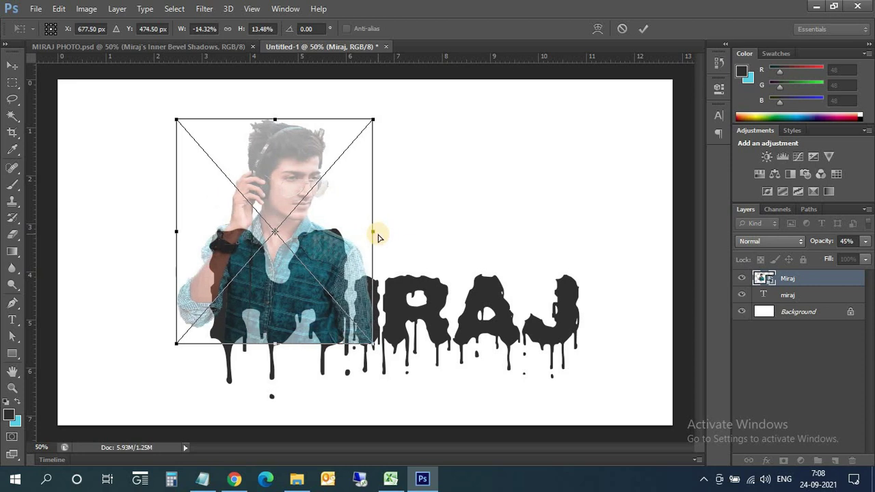
Nudge the photo left and up over the M, then restore its opacity to 100%
key("shift+Left")
key("shift+Left")
key("shift+Left")
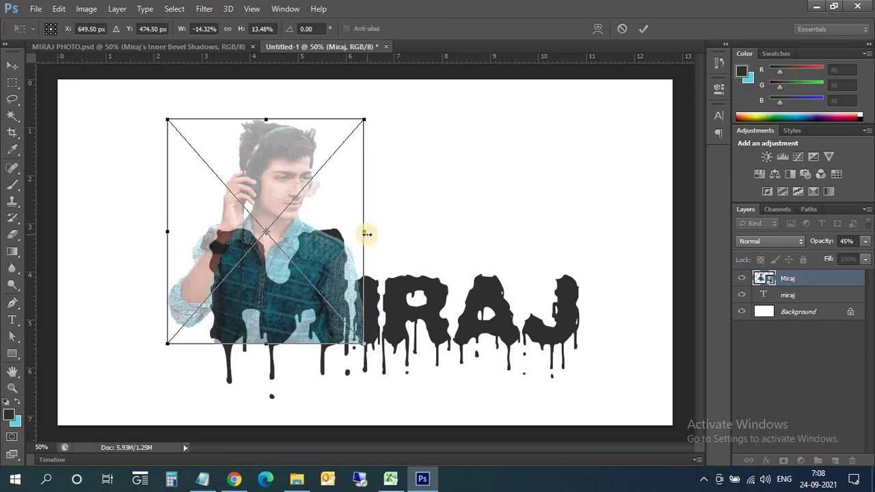
left_click_drag(323, 246, 318, 234)
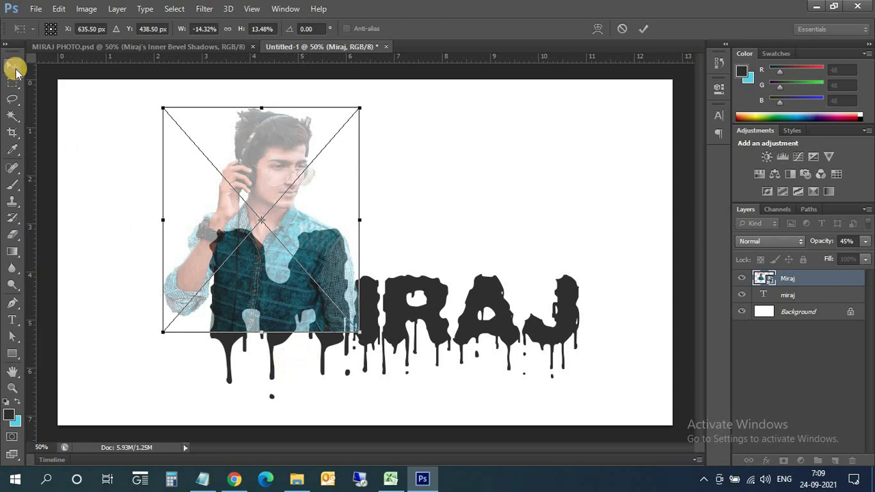
key("Down")
key("Down")
key("Right")
key("Right")
key("Down")
key("Down")
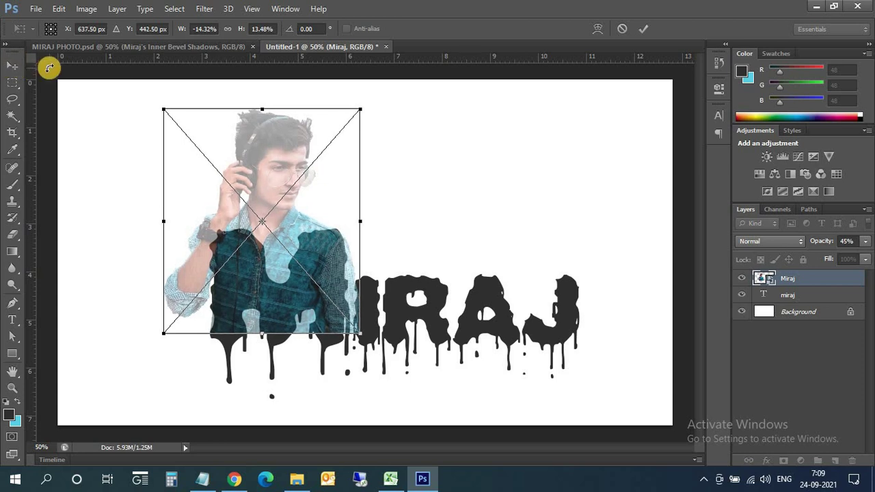
key("Left")
key("Left")
key("Left")
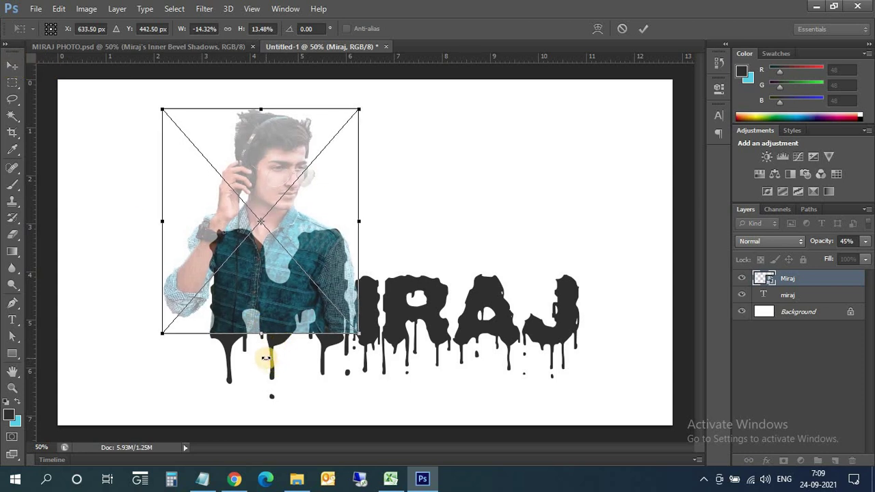
key("Left")
key("Left")
key("Left")
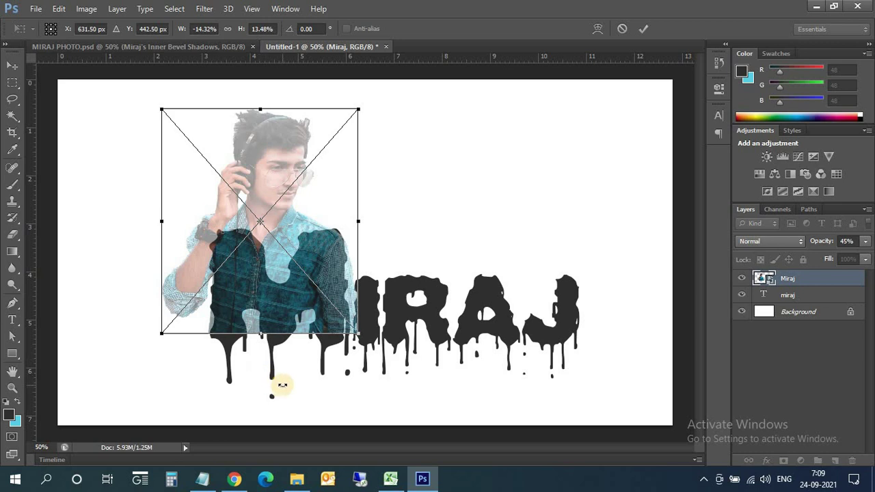
key("Left")
key("Left")
key("Left")
key("Left")
key("Left")
key("Left")
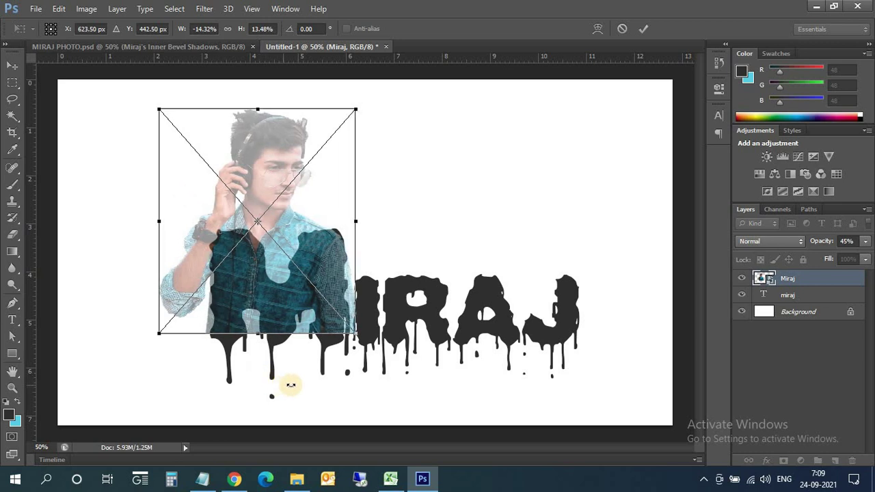
key("Right")
key("Right")
key("Right")
key("Right")
key("Right")
key("Right")
key("Right")
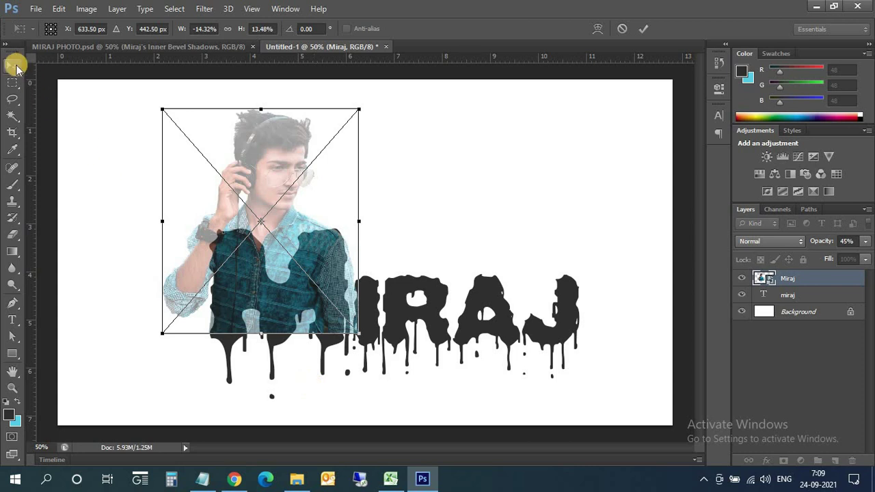
left_click(865, 241)
left_click_drag(829, 254, 869, 255)
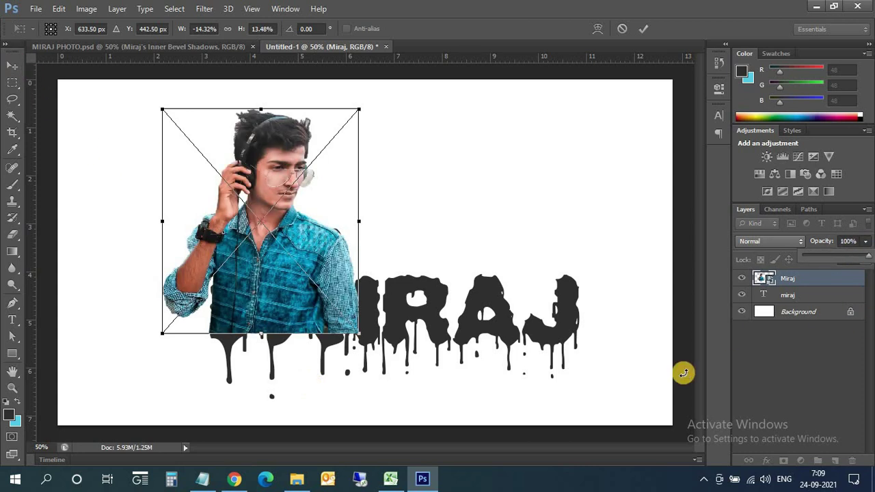
Commit the transform and duplicate the Miraj layer below the text
left_click(642, 28)
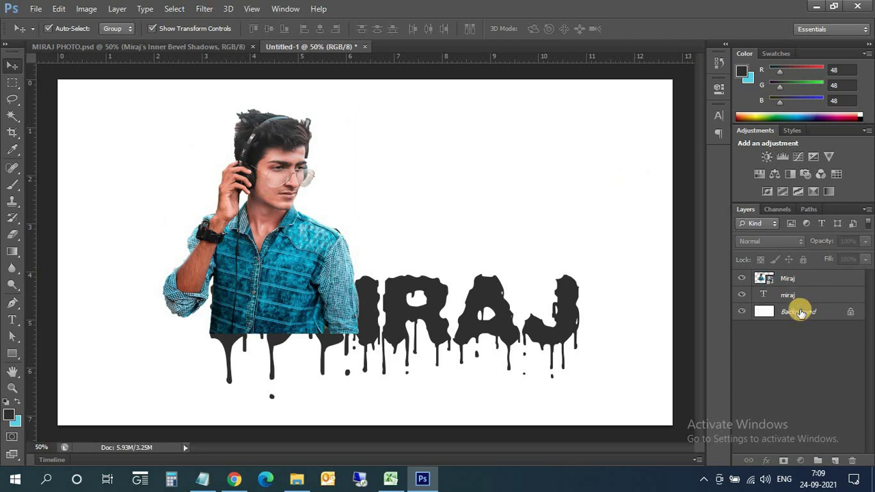
left_click(788, 279)
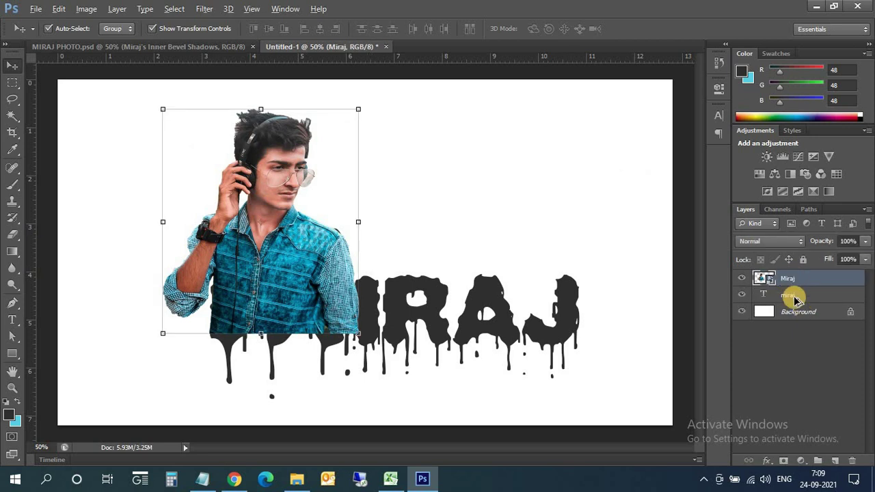
left_click_drag(777, 280, 795, 321)
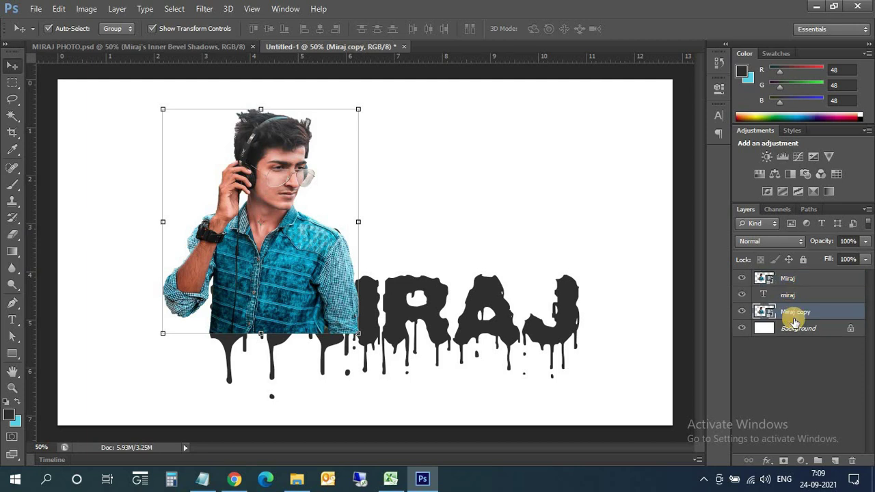
key("ctrl+z")
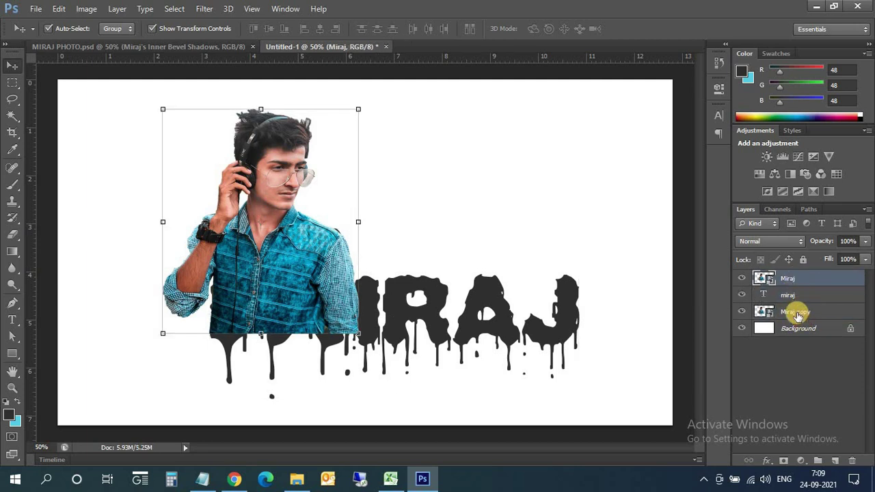
left_click(797, 313)
left_click(777, 282)
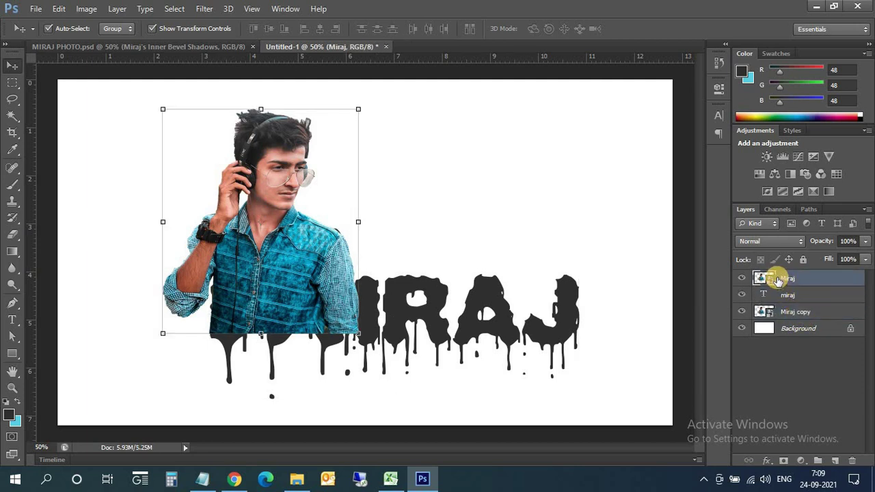
Select everything outside the MIRAJ letters by inverting the text selection
left_click(788, 295)
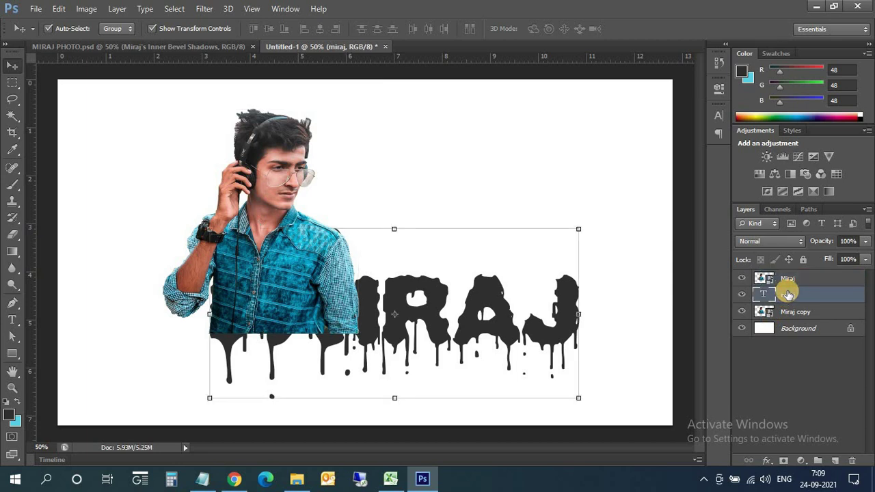
left_click(766, 298, "ctrl")
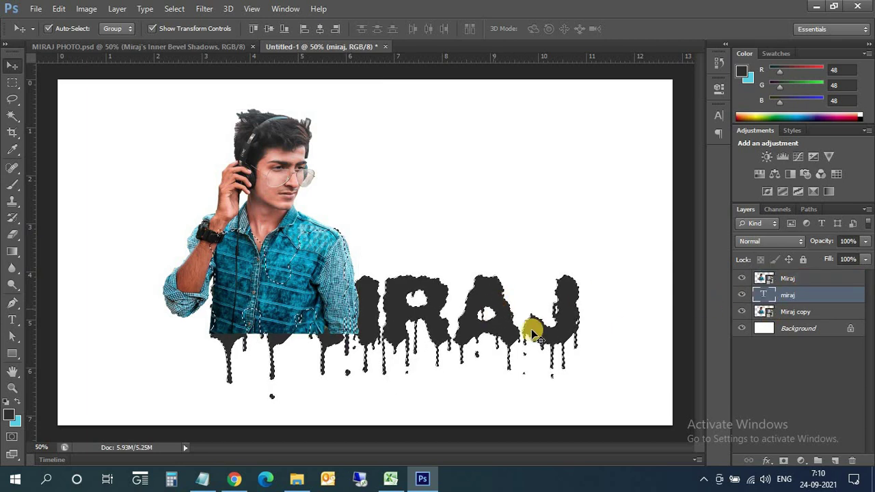
left_click(145, 8)
left_click(187, 55)
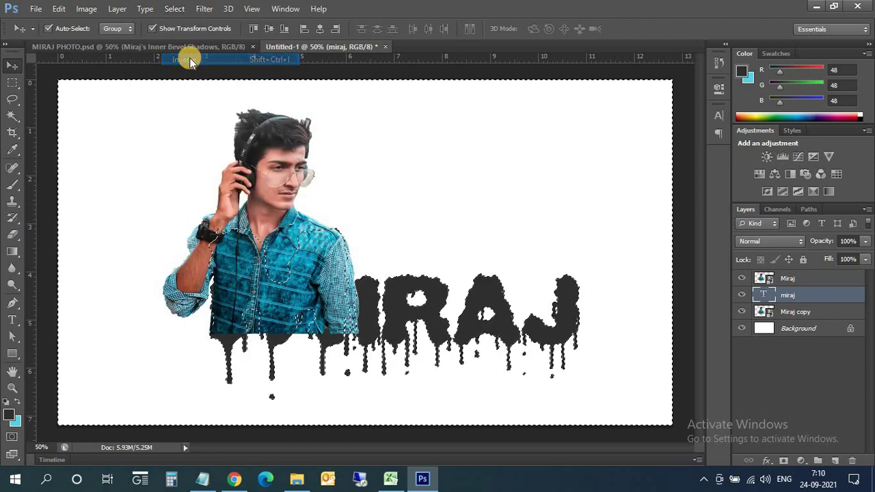
Set up a soft 166 px brush on the top Miraj layer
left_click(770, 279)
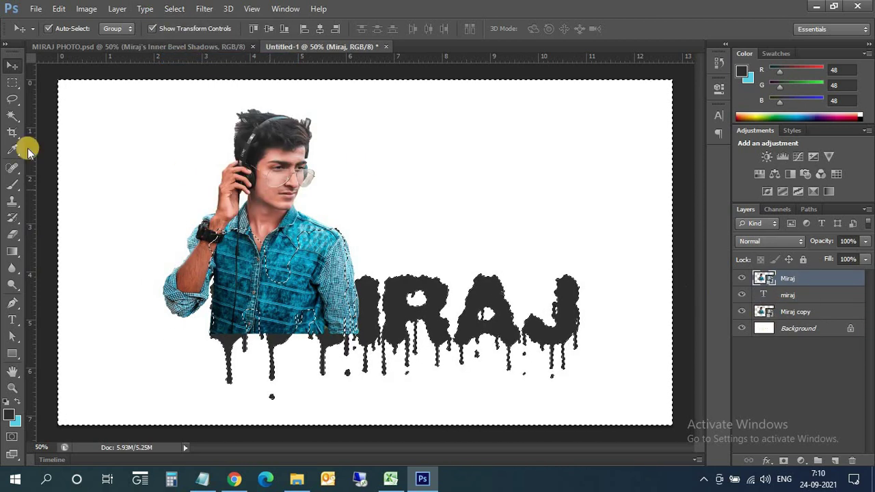
left_click(12, 185)
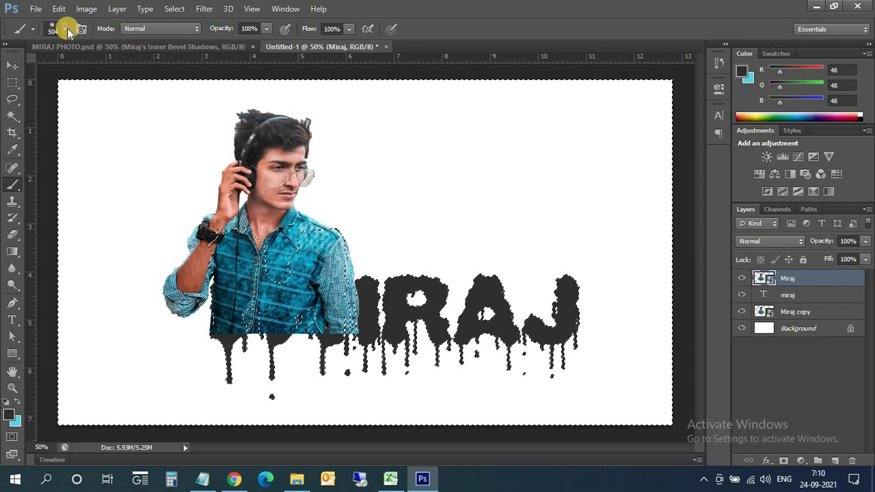
left_click(65, 29)
left_click_drag(130, 67, 102, 68)
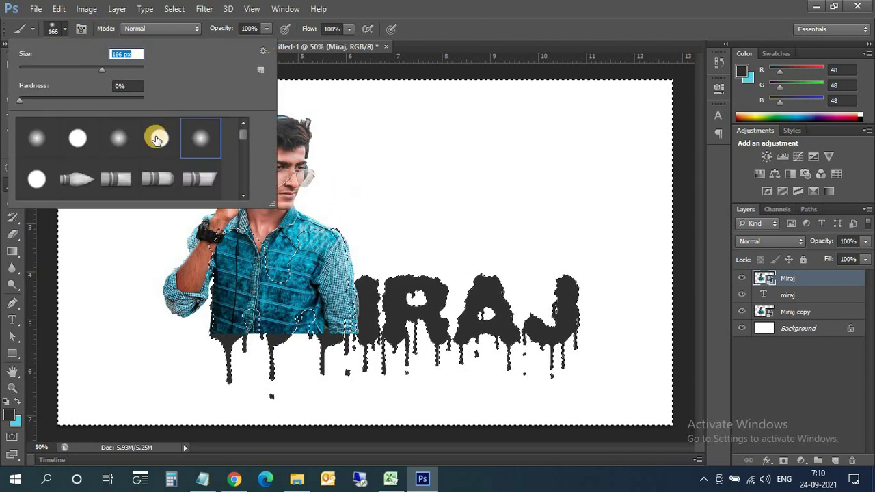
double_click(103, 139)
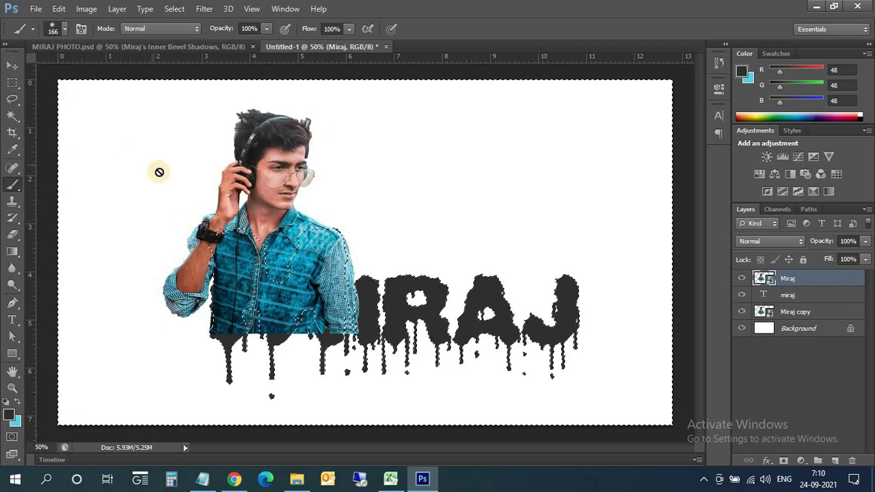
left_click(92, 9)
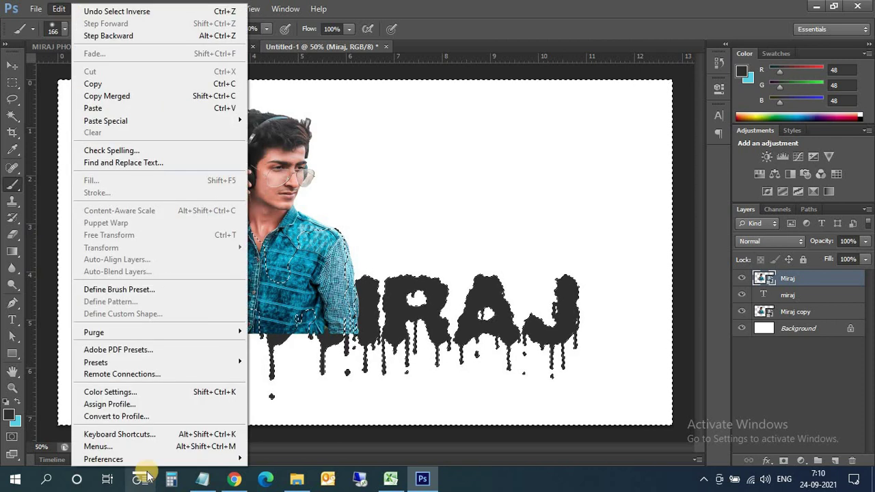
mouse_move(103, 459)
left_click(273, 368)
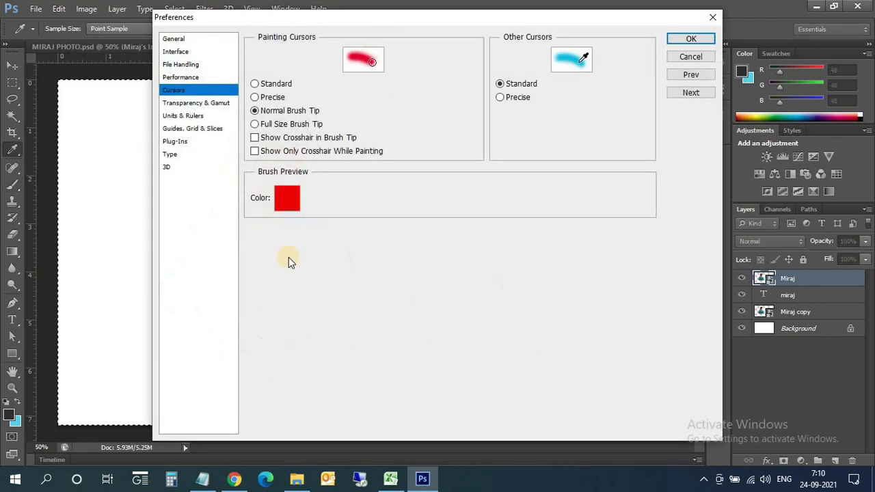
left_click(689, 39)
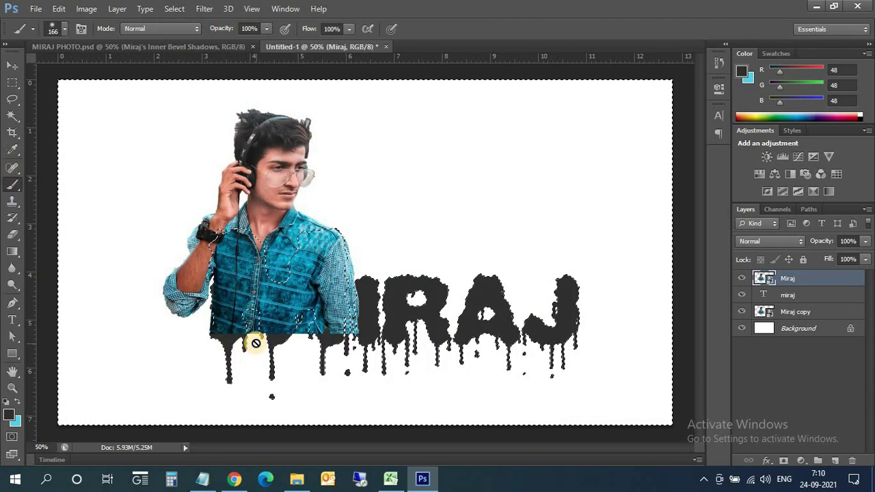
Set the foreground colour to white and rasterize the photo layer
key("i")
left_click(9, 415)
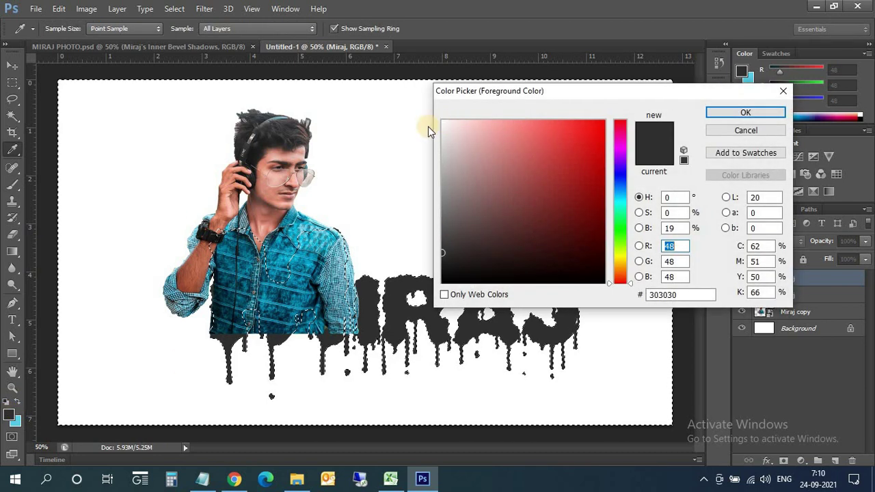
left_click(442, 121)
left_click(745, 112)
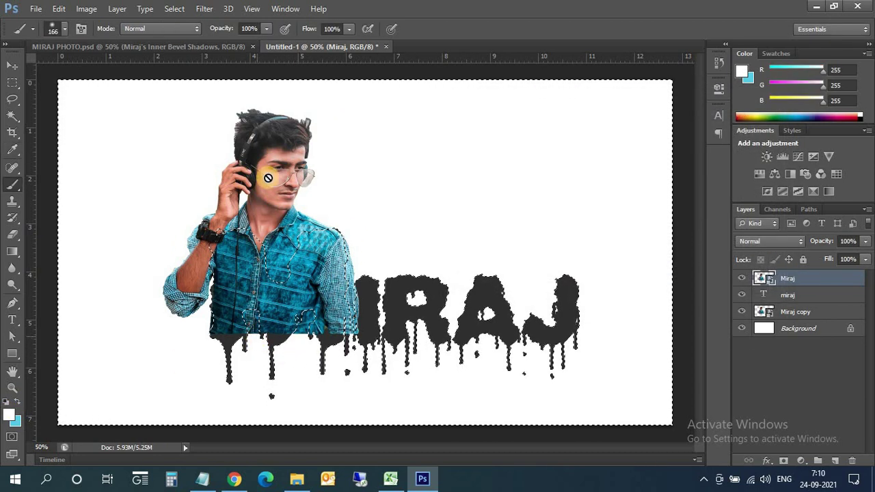
left_click(267, 328)
key("Return")
Paint over the shirt's lower edge and gaps so it blends into the M
mouse_move(250, 322)
left_mouse_down()
mouse_move(262, 335)
mouse_move(244, 340)
mouse_move(253, 381)
mouse_move(292, 312)
mouse_move(301, 368)
mouse_move(347, 372)
left_mouse_up()
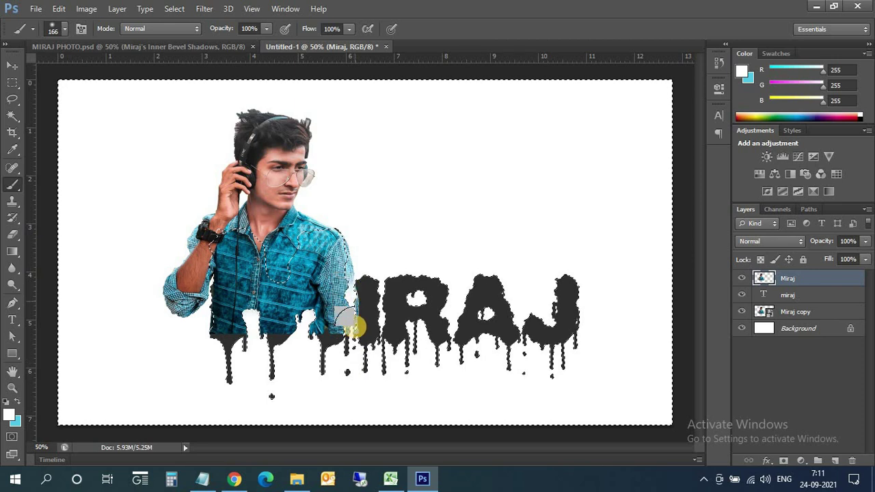
mouse_move(366, 314)
left_mouse_down()
mouse_move(365, 244)
mouse_move(366, 303)
left_mouse_up()
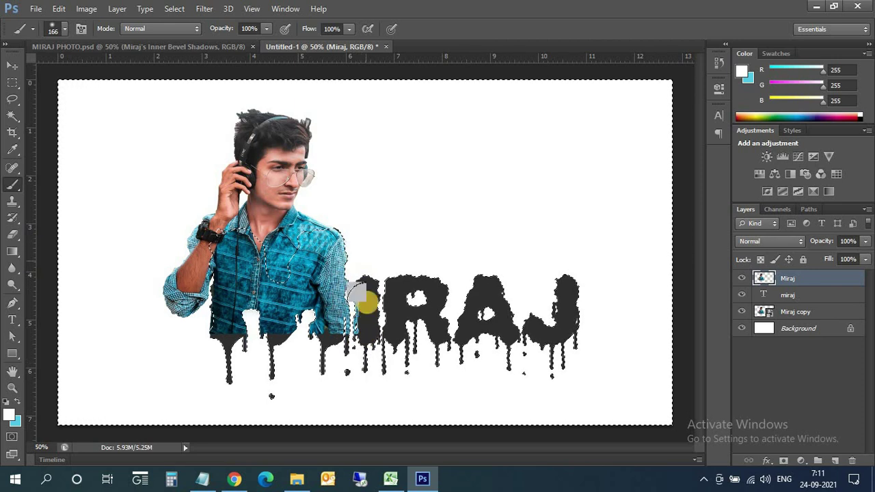
mouse_move(321, 367)
left_mouse_down()
mouse_move(294, 315)
mouse_move(250, 328)
mouse_move(231, 356)
mouse_move(225, 312)
mouse_move(231, 329)
mouse_move(258, 282)
mouse_move(254, 303)
mouse_move(324, 340)
left_mouse_up()
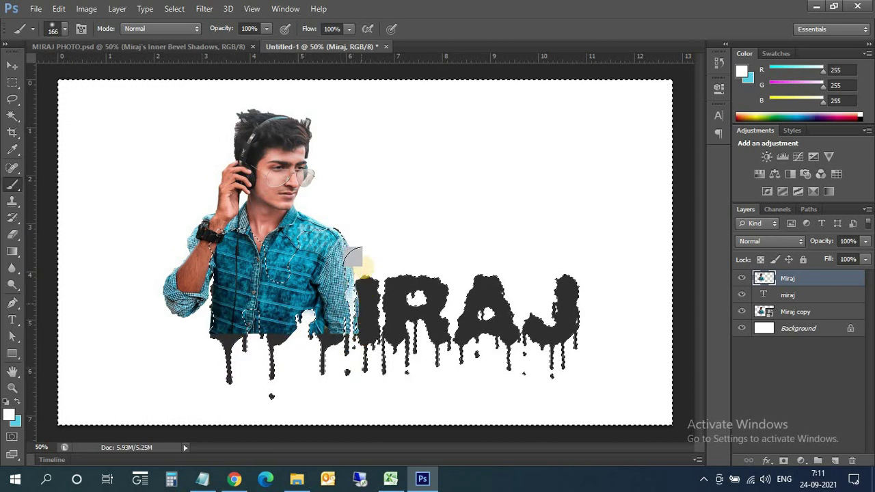
mouse_move(348, 234)
left_mouse_down()
mouse_move(347, 354)
mouse_move(315, 313)
mouse_move(232, 335)
mouse_move(215, 327)
mouse_move(274, 363)
mouse_move(233, 361)
mouse_move(229, 371)
mouse_move(278, 401)
mouse_move(312, 358)
mouse_move(259, 338)
mouse_move(250, 358)
mouse_move(303, 322)
mouse_move(293, 312)
mouse_move(269, 371)
mouse_move(264, 326)
mouse_move(312, 333)
mouse_move(234, 358)
mouse_move(321, 316)
mouse_move(293, 342)
mouse_move(269, 333)
left_mouse_up()
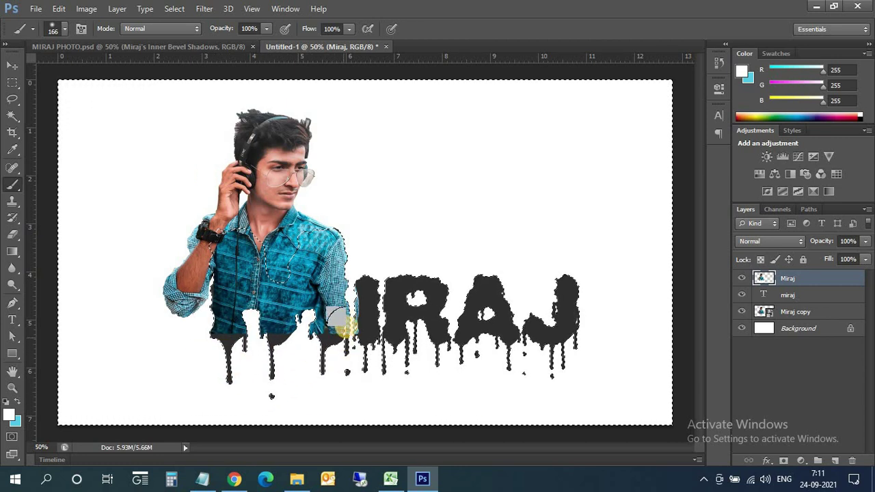
left_click_drag(340, 279, 352, 251)
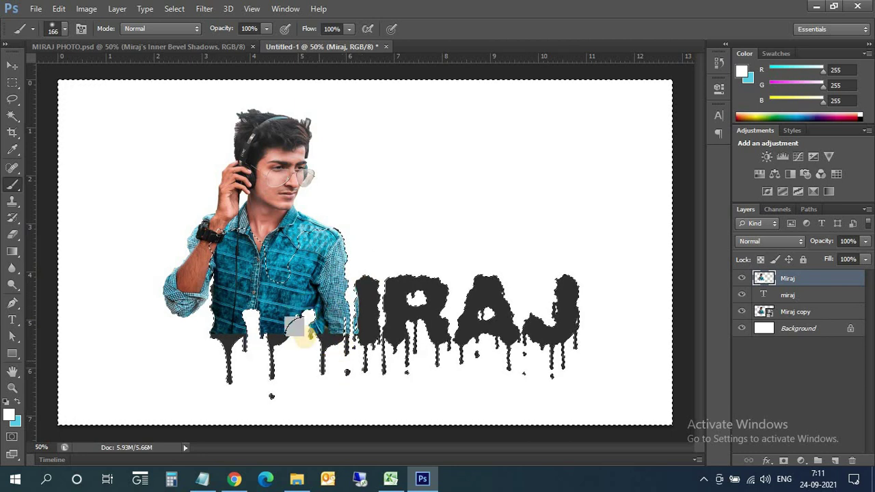
mouse_move(307, 335)
left_mouse_down()
mouse_move(322, 361)
mouse_move(224, 358)
mouse_move(235, 351)
left_mouse_up()
Deselect, then move the Miraj copy layer right and down
left_click(12, 69)
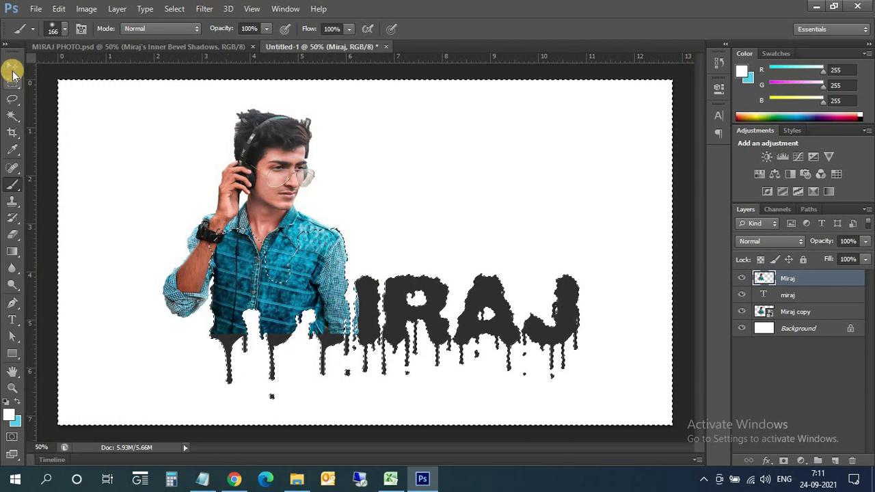
left_click(12, 68)
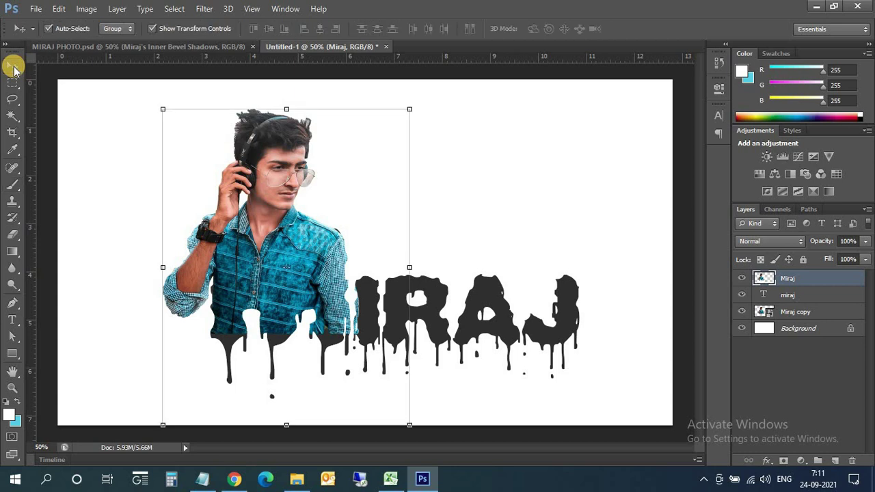
left_click(12, 116)
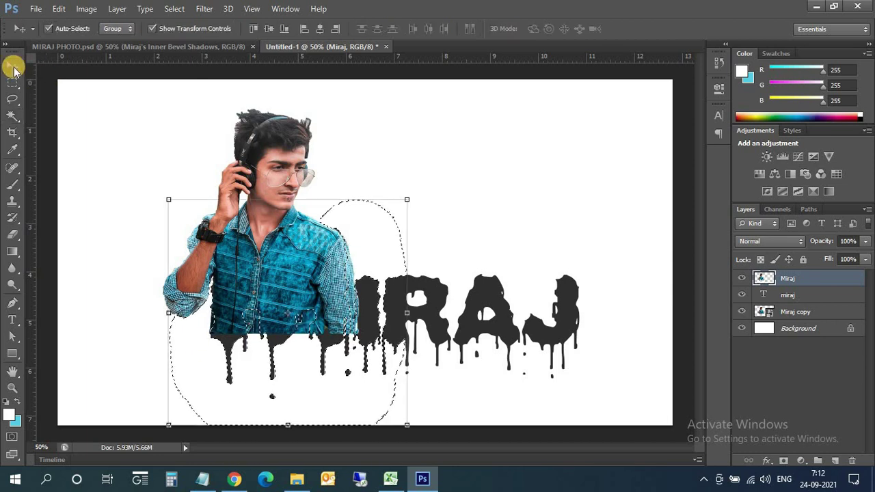
key("ctrl+d")
left_click(797, 312)
key("shift+Right")
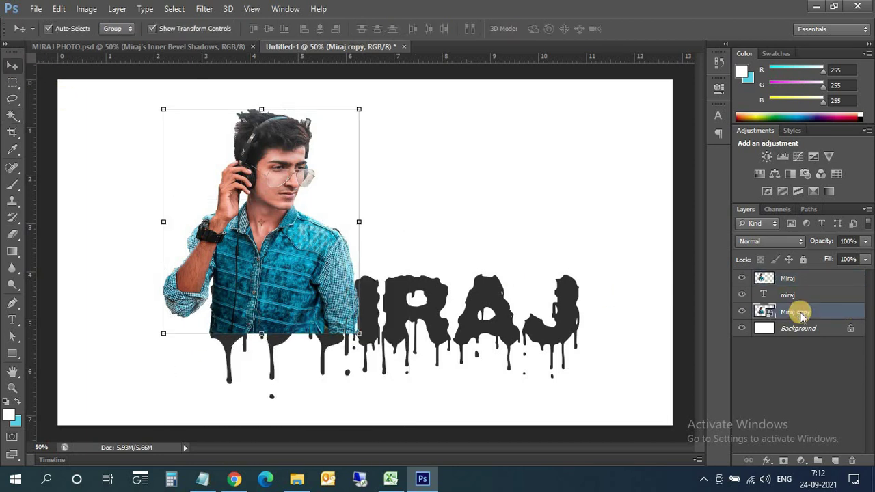
key("shift+Right")
key("shift+Right")
key("shift+Right")
key("shift+Right")
key("shift+Right")
key("shift+Right")
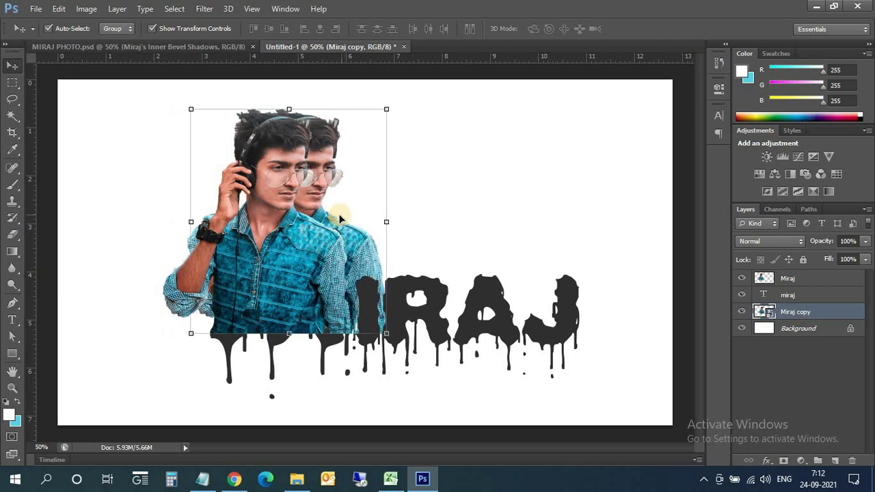
mouse_move(313, 212)
left_mouse_down()
mouse_move(506, 258)
mouse_move(488, 256)
left_mouse_up()
Stretch the Miraj copy wide and stack it above the miraj text layer
mouse_move(367, 276)
left_mouse_down()
mouse_move(180, 273)
mouse_move(114, 315)
mouse_move(71, 311)
left_mouse_up()
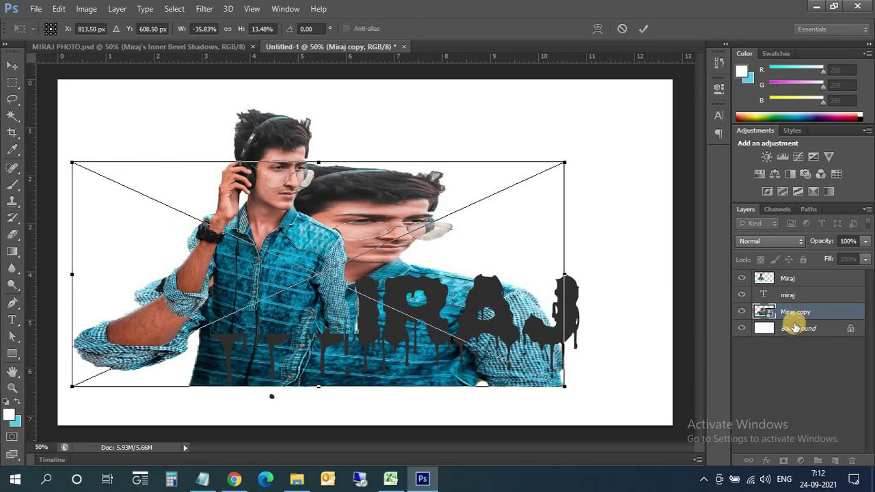
left_click(643, 30)
left_click_drag(796, 312, 807, 289)
left_click_drag(563, 276, 618, 275)
left_click_drag(346, 161, 353, 109)
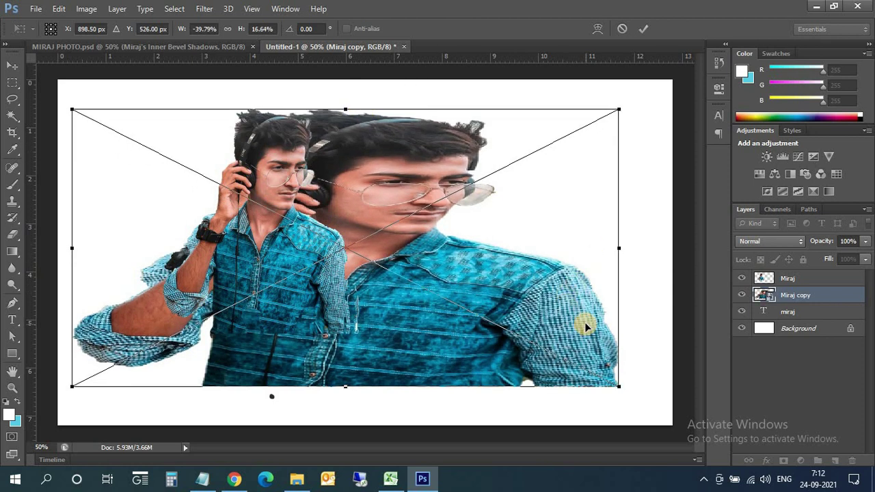
left_click(644, 30)
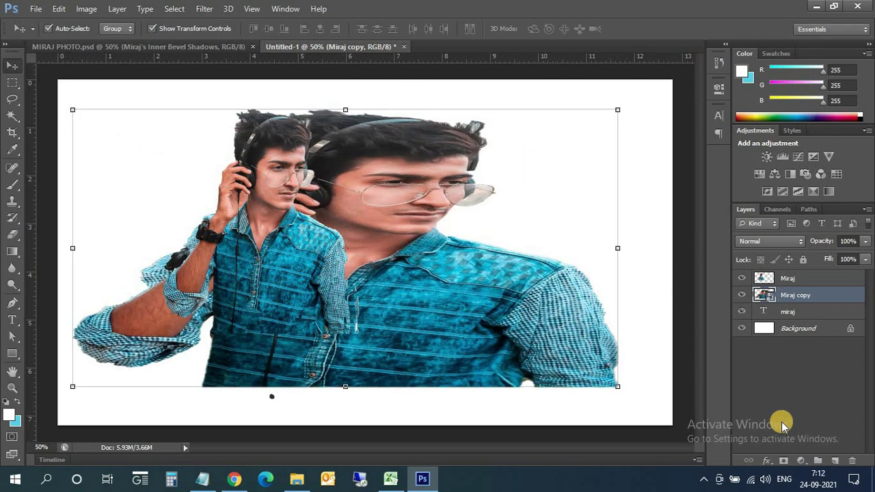
Clip Miraj copy to the text, then merge Miraj, Miraj copy and miraj into one layer
right_click(804, 301)
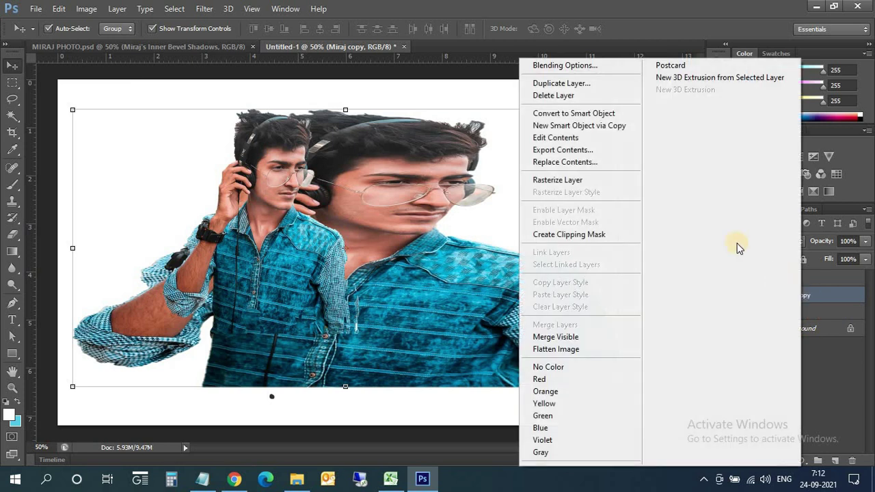
left_click(601, 235)
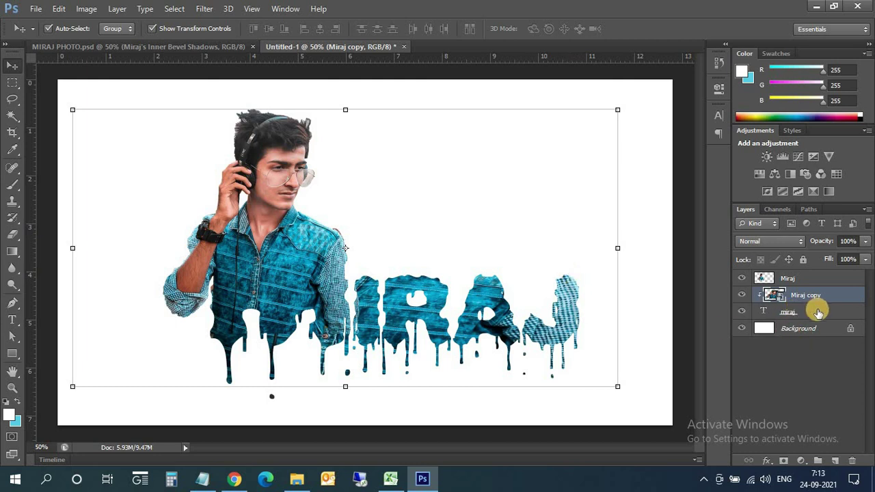
left_click(793, 311)
left_click(806, 304)
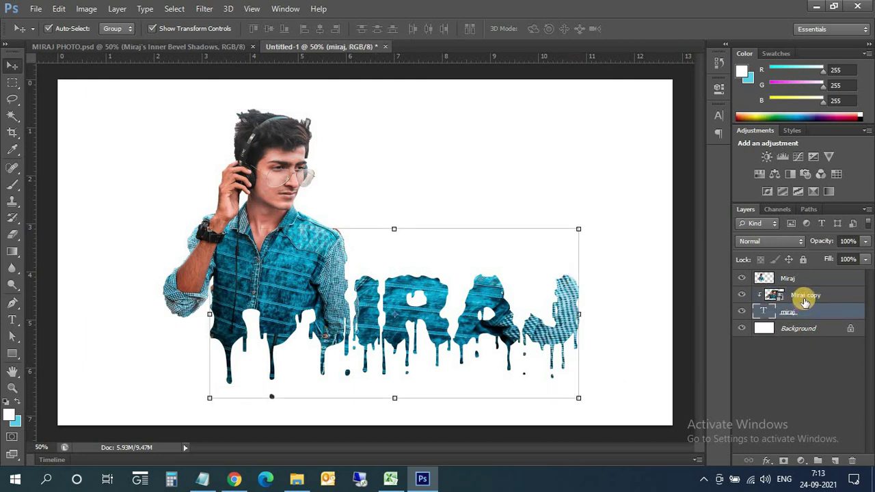
left_click(800, 282, "shift")
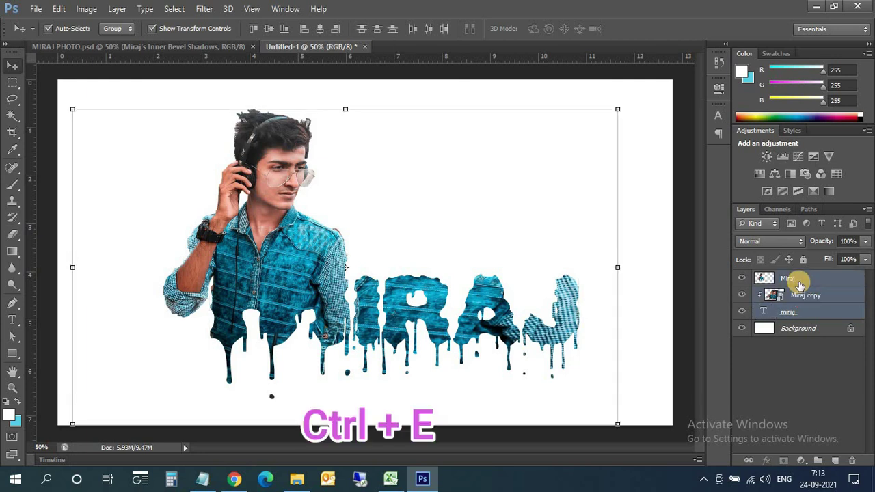
key("ctrl+e")
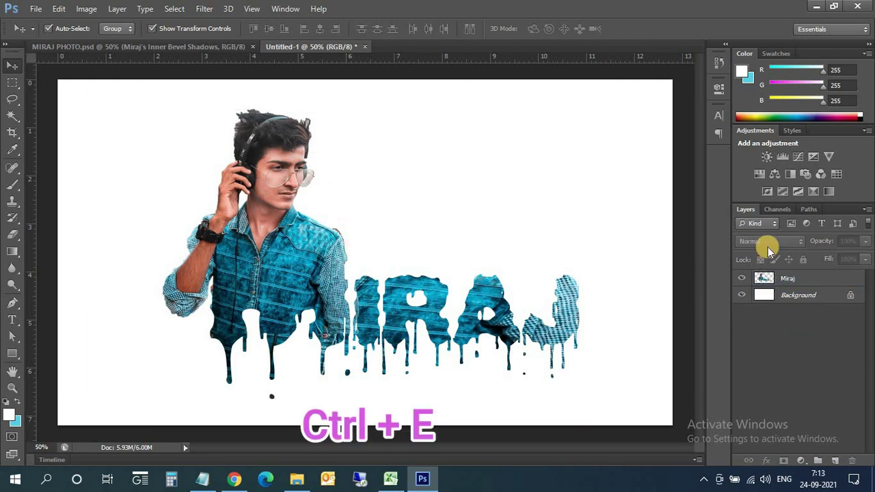
double_click(786, 279)
Add a Bevel & Emboss style with a 36° light angle to the Miraj layer
right_click(786, 280)
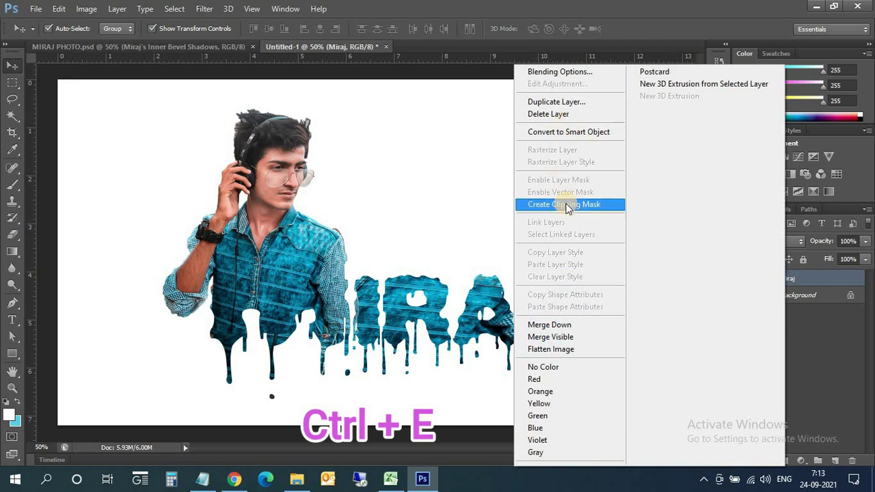
left_click(736, 223)
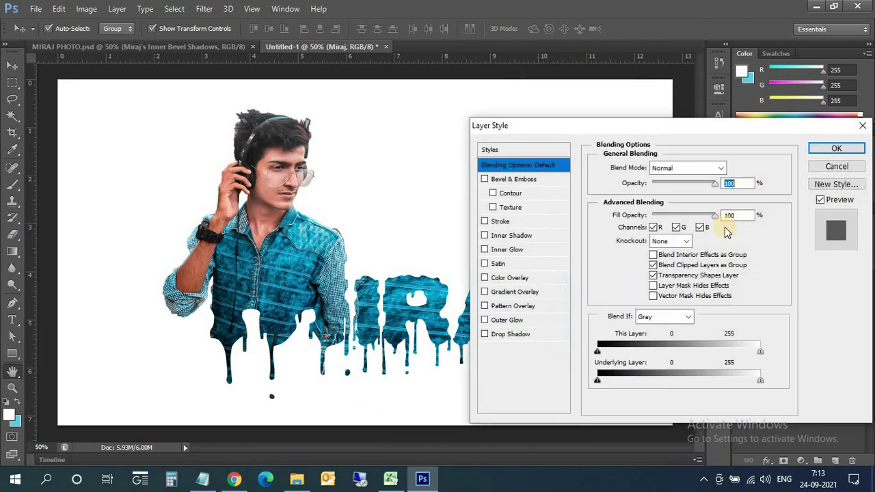
left_click(484, 179)
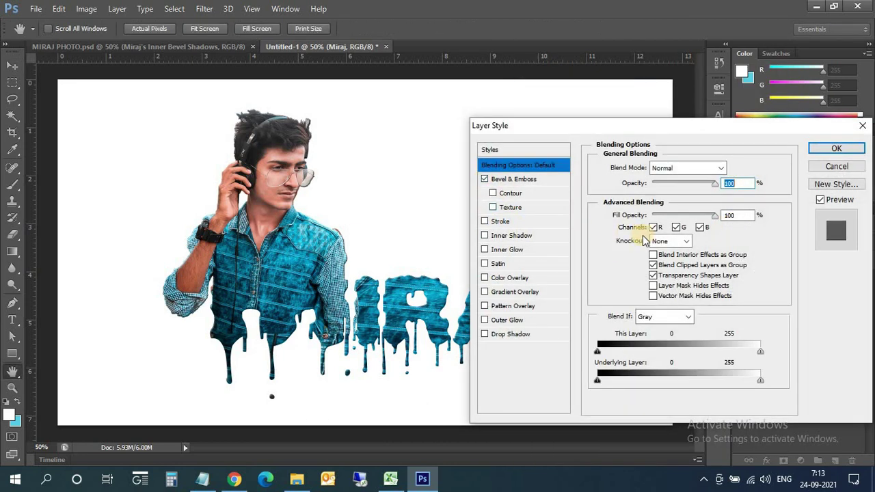
left_click(513, 179)
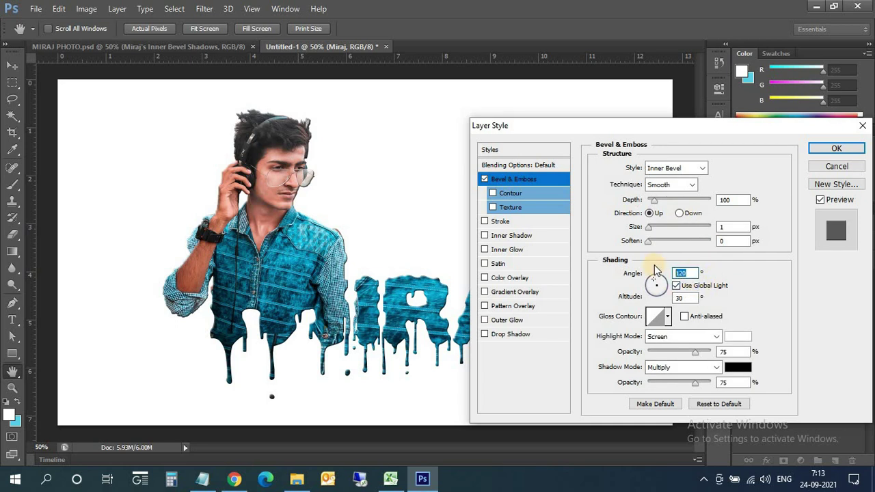
left_click(661, 282)
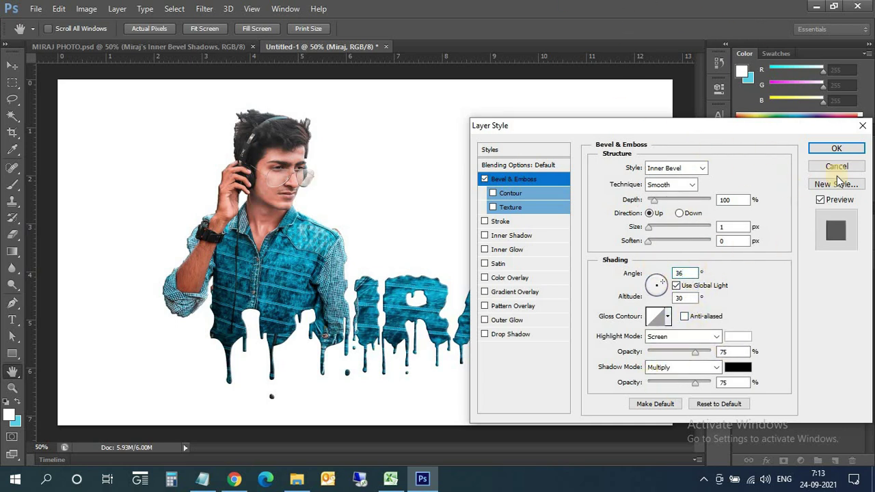
left_click(838, 149)
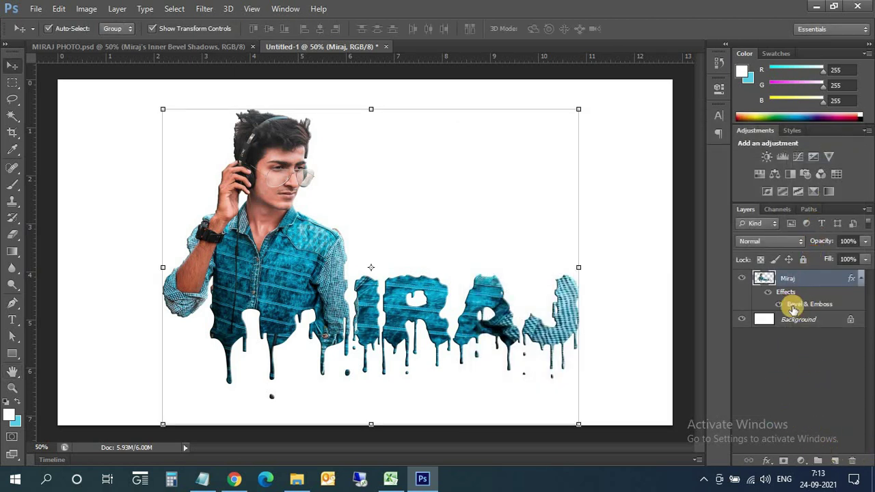
Split the bevel into Inner Bevel layers and give Highlights a black mask
right_click(790, 296)
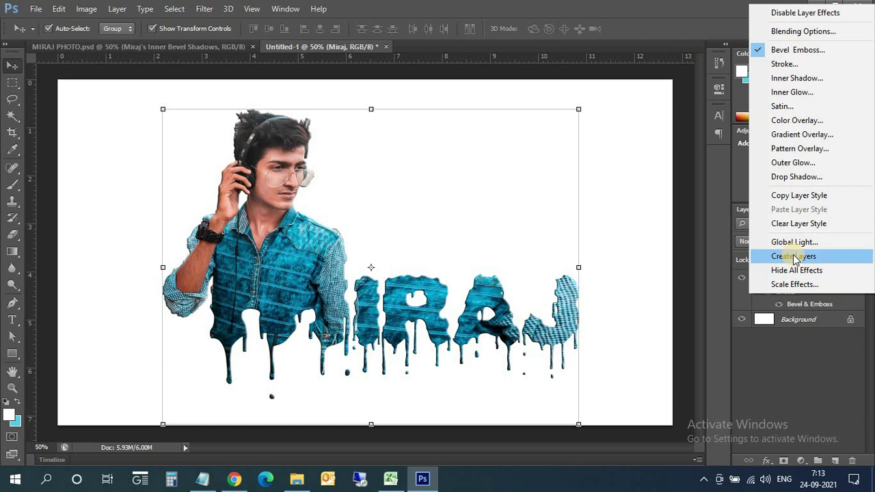
left_click(791, 258)
left_click(798, 294)
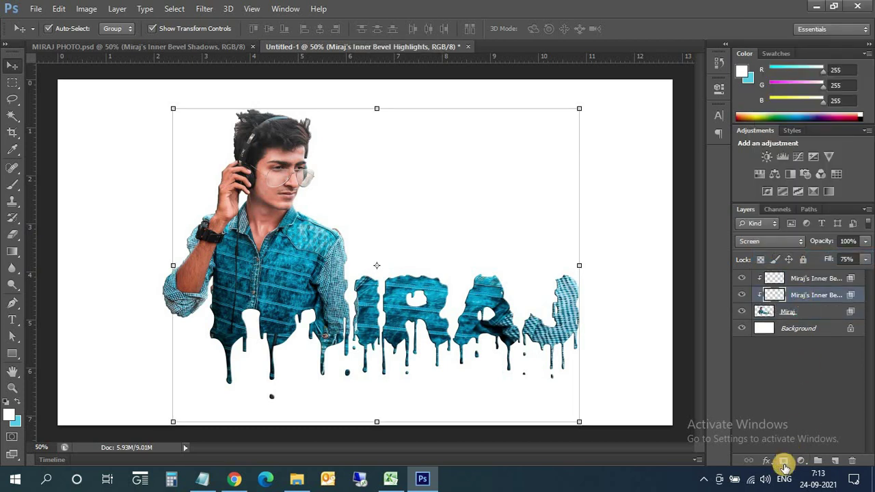
left_click(785, 467, "alt")
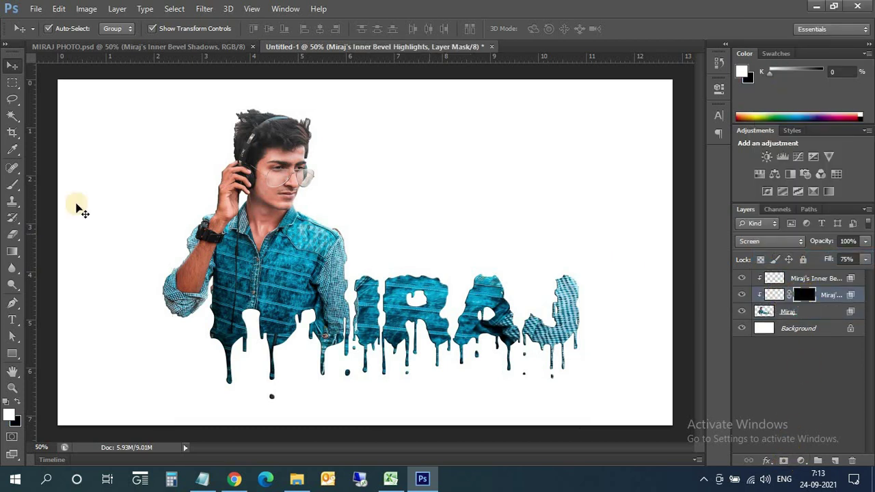
left_click(15, 184)
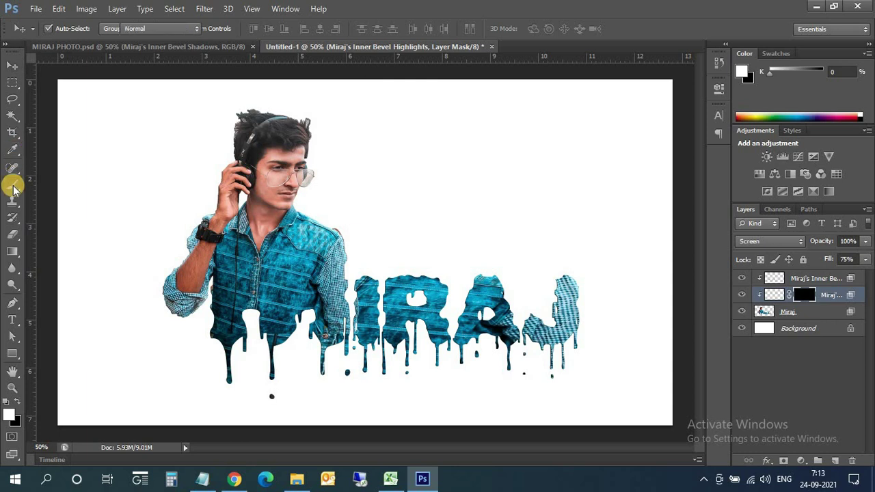
Brush white at 166 px into the highlights mask over the lower drips, glasses and shoulder
left_click(65, 31)
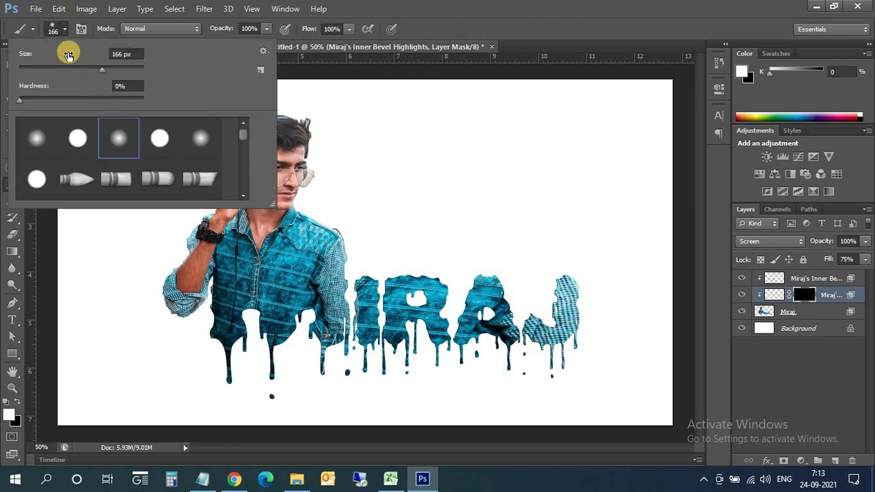
left_click(65, 29)
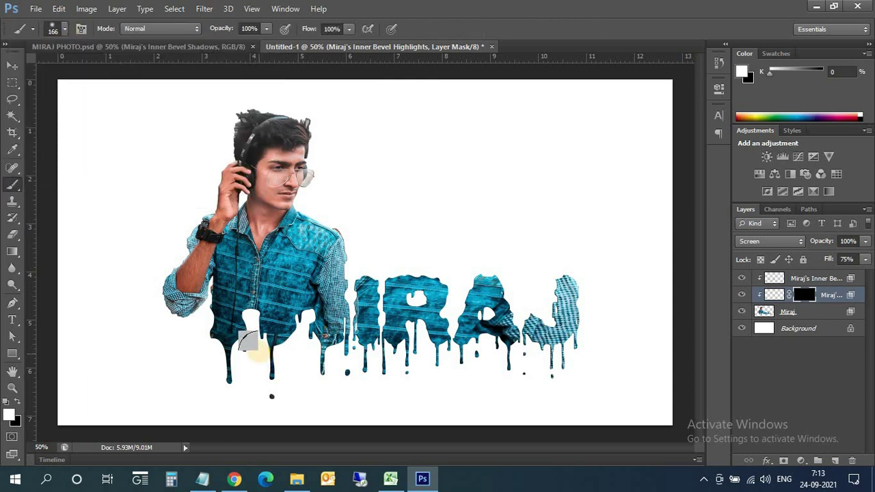
mouse_move(254, 349)
left_mouse_down()
mouse_move(221, 342)
mouse_move(201, 268)
mouse_move(160, 301)
mouse_move(238, 88)
mouse_move(280, 127)
mouse_move(301, 171)
left_mouse_up()
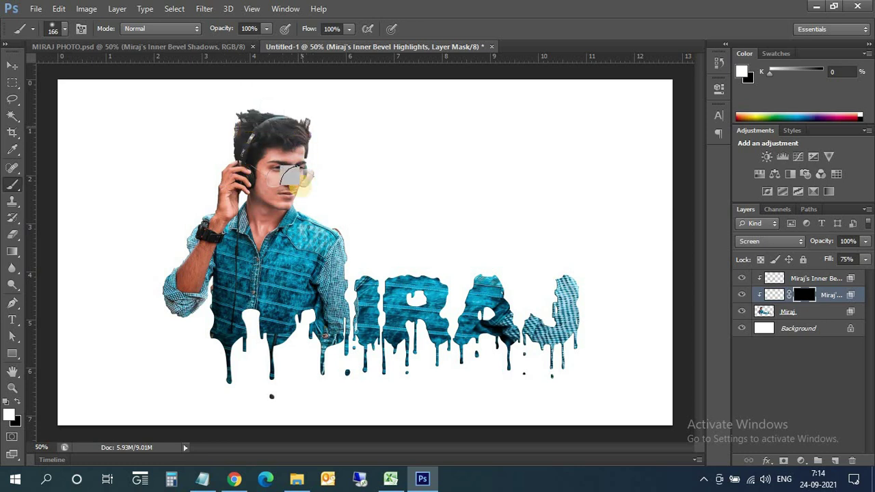
mouse_move(305, 205)
left_mouse_down()
mouse_move(345, 329)
mouse_move(345, 287)
mouse_move(338, 328)
mouse_move(311, 352)
mouse_move(366, 284)
mouse_move(367, 342)
mouse_move(390, 372)
mouse_move(385, 294)
mouse_move(451, 300)
mouse_move(441, 296)
mouse_move(419, 331)
mouse_move(473, 320)
mouse_move(499, 300)
mouse_move(474, 356)
mouse_move(524, 344)
mouse_move(556, 356)
mouse_move(564, 294)
mouse_move(577, 338)
mouse_move(554, 369)
mouse_move(514, 354)
mouse_move(542, 262)
mouse_move(531, 309)
mouse_move(479, 309)
mouse_move(436, 368)
mouse_move(360, 363)
mouse_move(332, 284)
mouse_move(263, 325)
mouse_move(221, 330)
mouse_move(179, 291)
mouse_move(186, 232)
mouse_move(226, 186)
mouse_move(238, 216)
mouse_move(233, 117)
mouse_move(312, 174)
mouse_move(335, 305)
mouse_move(563, 358)
mouse_move(269, 336)
mouse_move(265, 376)
mouse_move(208, 319)
mouse_move(209, 258)
mouse_move(175, 252)
mouse_move(217, 175)
mouse_move(245, 155)
mouse_move(236, 113)
mouse_move(301, 132)
mouse_move(304, 205)
mouse_move(335, 251)
mouse_move(345, 313)
mouse_move(321, 335)
mouse_move(352, 355)
mouse_move(356, 292)
mouse_move(378, 357)
mouse_move(391, 292)
mouse_move(439, 271)
mouse_move(373, 361)
mouse_move(465, 352)
mouse_move(528, 320)
mouse_move(551, 362)
mouse_move(582, 260)
left_mouse_up()
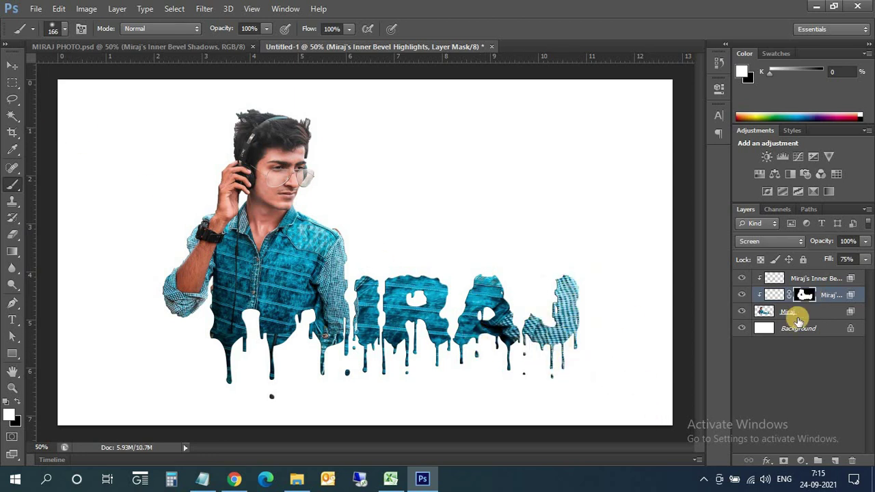
left_click(790, 313)
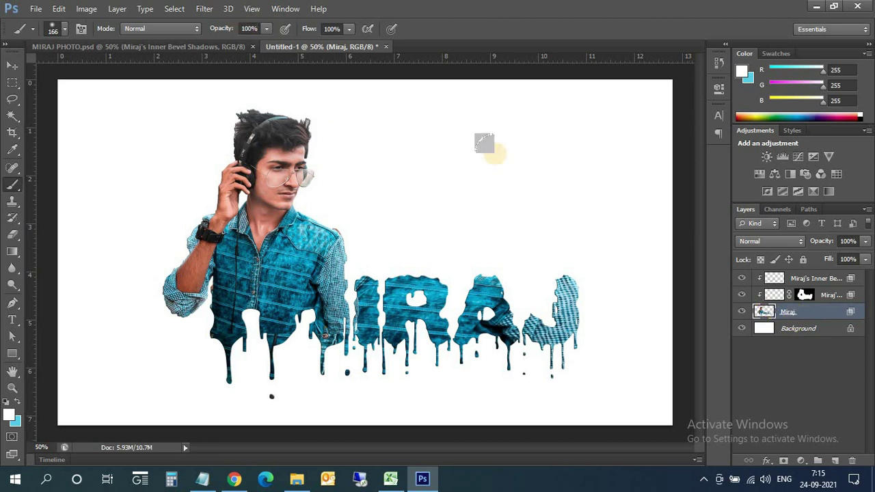
In Liquify on the Miraj layer, Forward Warp ripples across the shirt's chest and lower edge
left_click(13, 65)
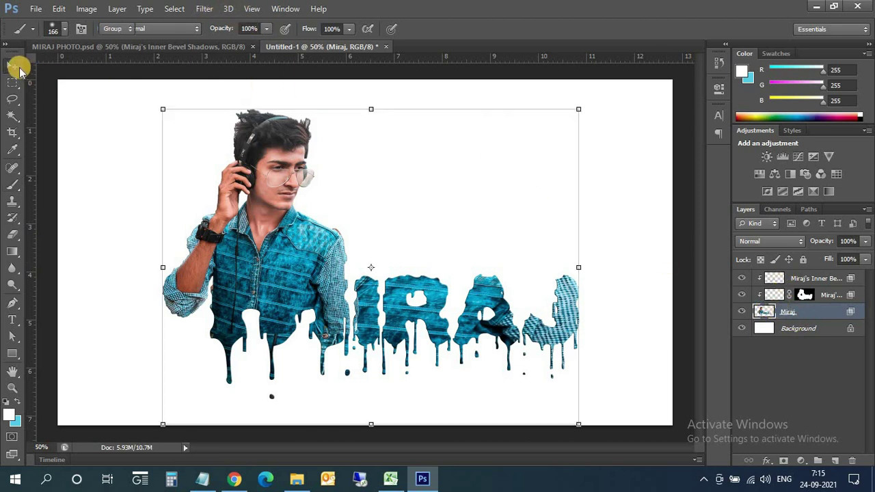
left_click(204, 8)
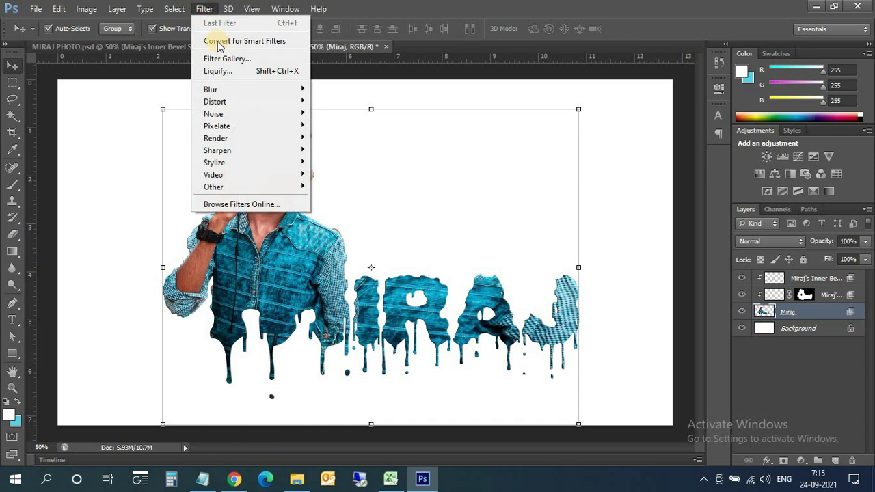
left_click(233, 75)
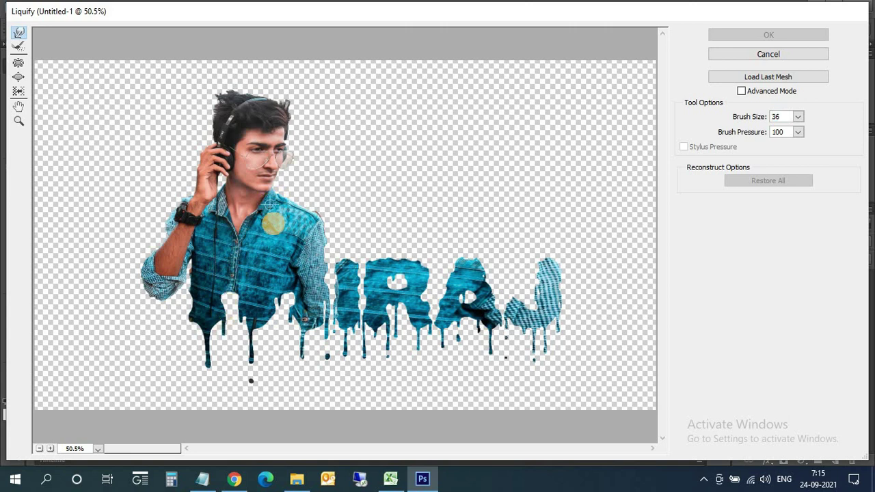
mouse_move(268, 206)
left_mouse_down()
mouse_move(280, 226)
mouse_move(256, 246)
mouse_move(288, 266)
mouse_move(268, 254)
mouse_move(249, 271)
mouse_move(237, 233)
mouse_move(235, 278)
left_mouse_up()
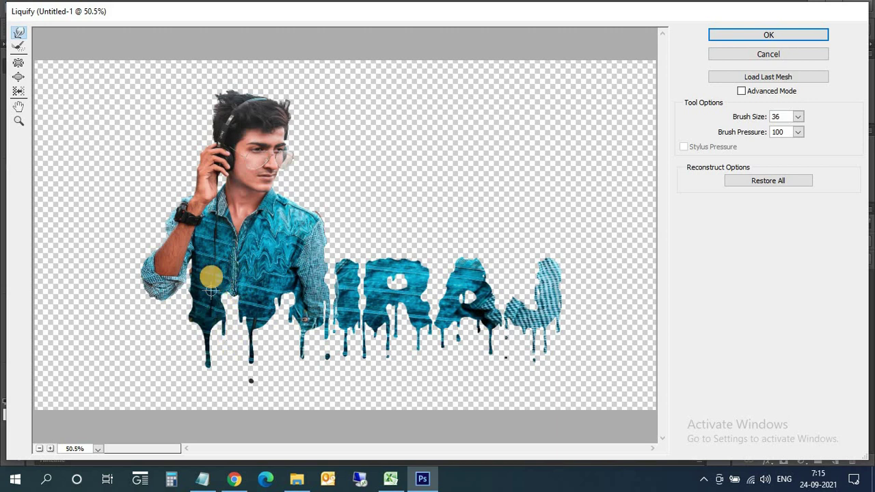
mouse_move(211, 291)
left_mouse_down()
mouse_move(222, 216)
mouse_move(217, 238)
mouse_move(226, 244)
mouse_move(209, 250)
mouse_move(200, 238)
mouse_move(211, 268)
mouse_move(201, 264)
mouse_move(222, 253)
mouse_move(209, 306)
left_mouse_up()
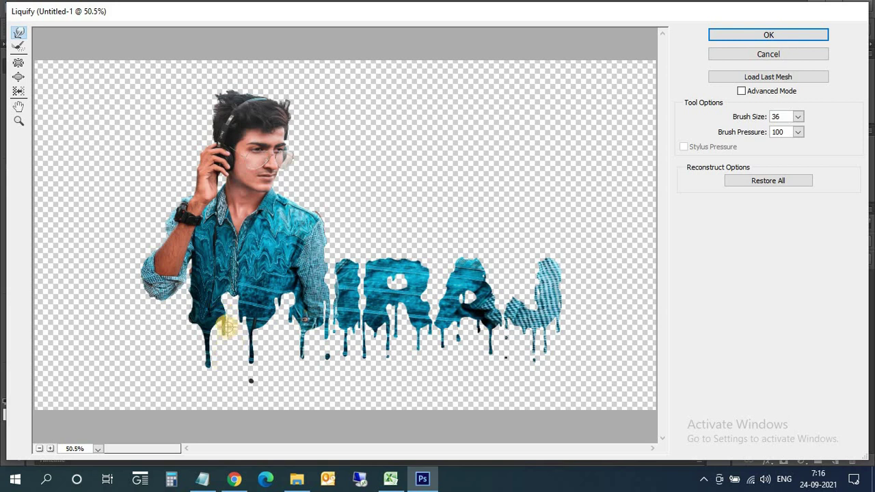
left_click_drag(225, 353, 199, 317)
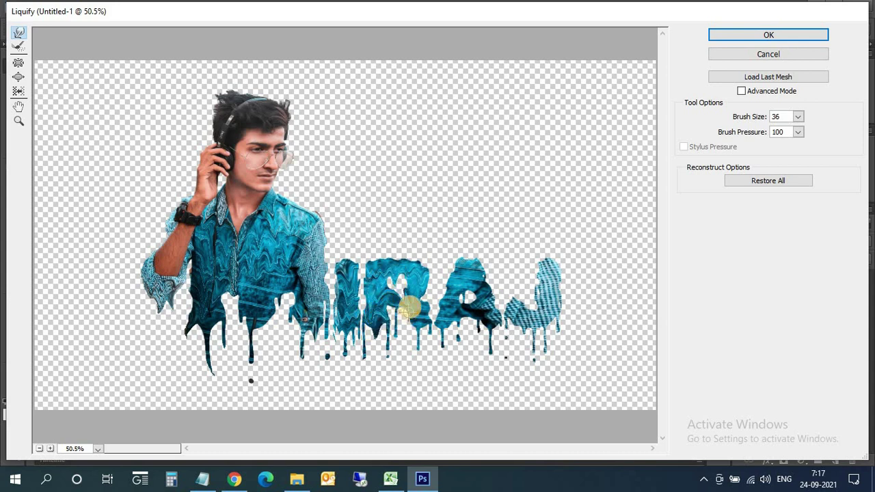
Warp the R, A and J letters and the left sleeve, then apply Liquify
left_click_drag(405, 289, 395, 279)
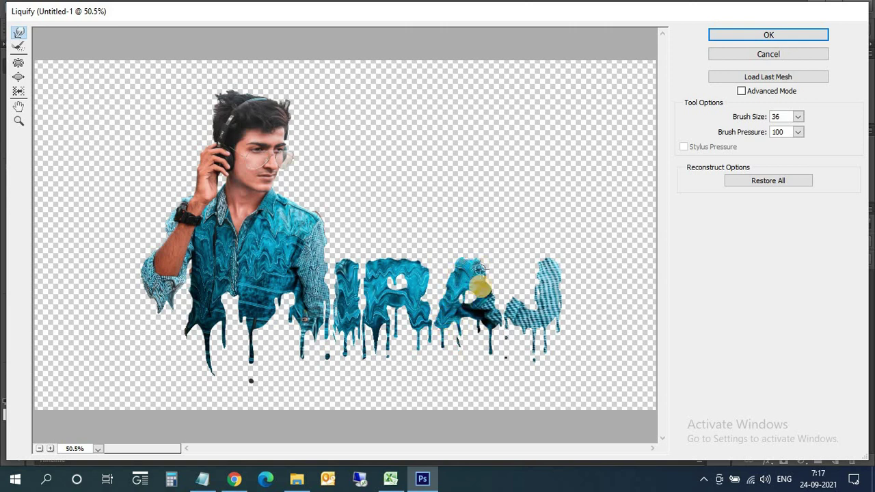
mouse_move(469, 281)
left_mouse_down()
mouse_move(491, 322)
mouse_move(477, 341)
left_mouse_up()
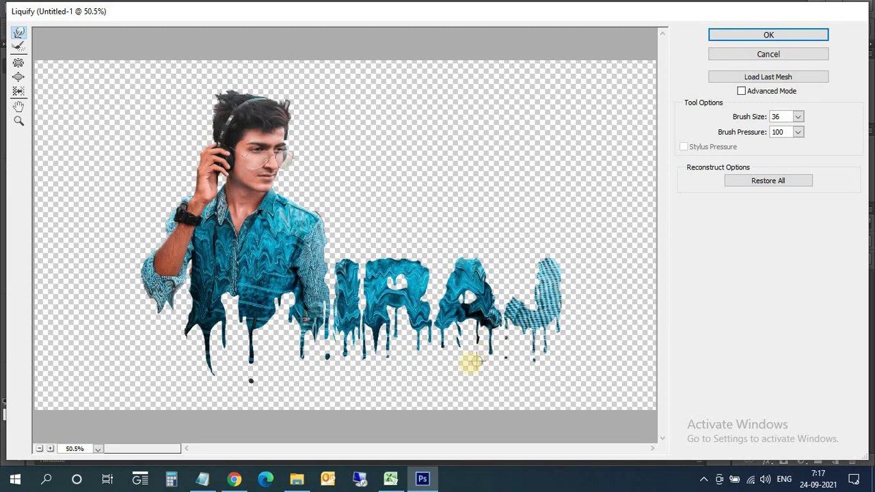
mouse_move(537, 332)
left_mouse_down()
mouse_move(513, 309)
mouse_move(552, 303)
mouse_move(551, 264)
mouse_move(544, 310)
left_mouse_up()
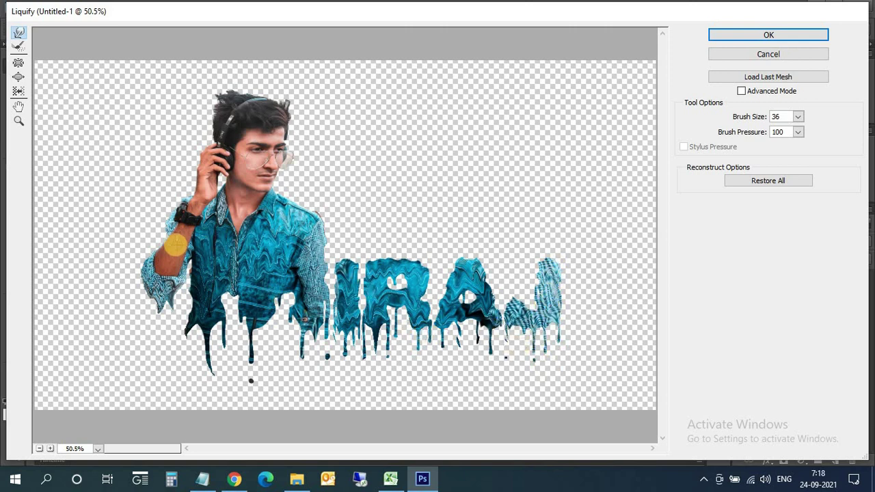
left_click_drag(161, 235, 147, 287)
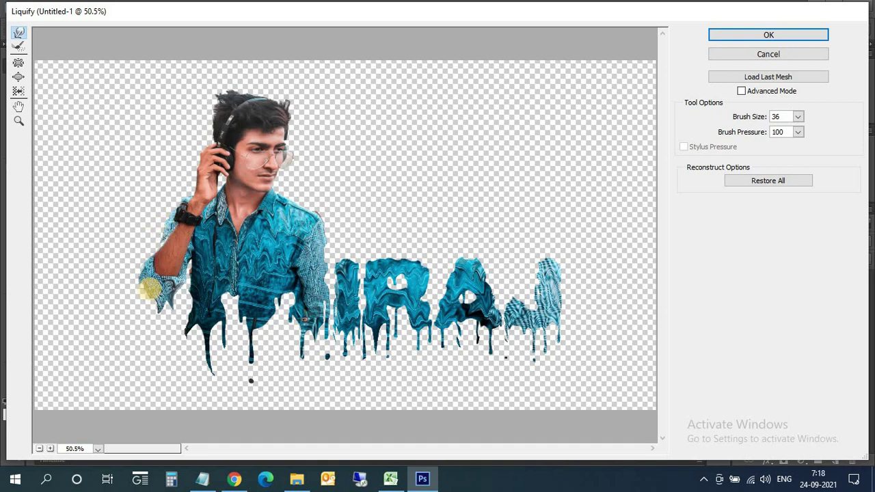
left_click(777, 41)
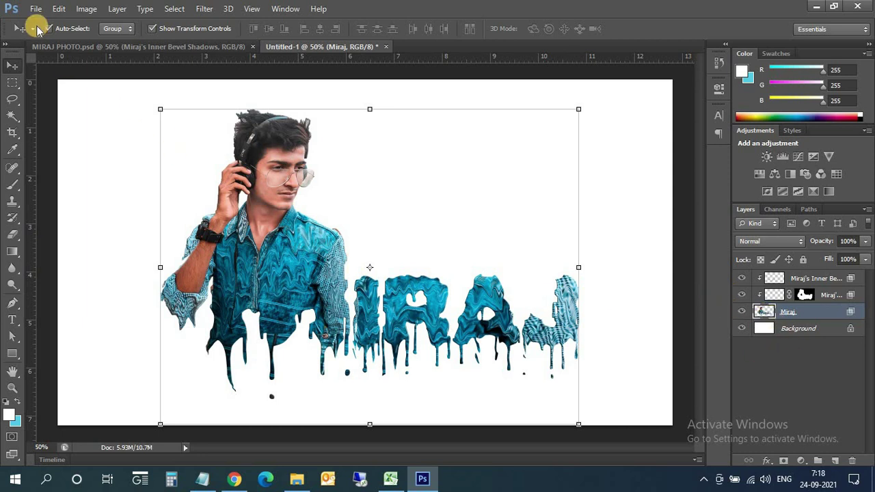
Add a new Layer 1 above Background and choose the 504 splatter brush preset
left_click(787, 328)
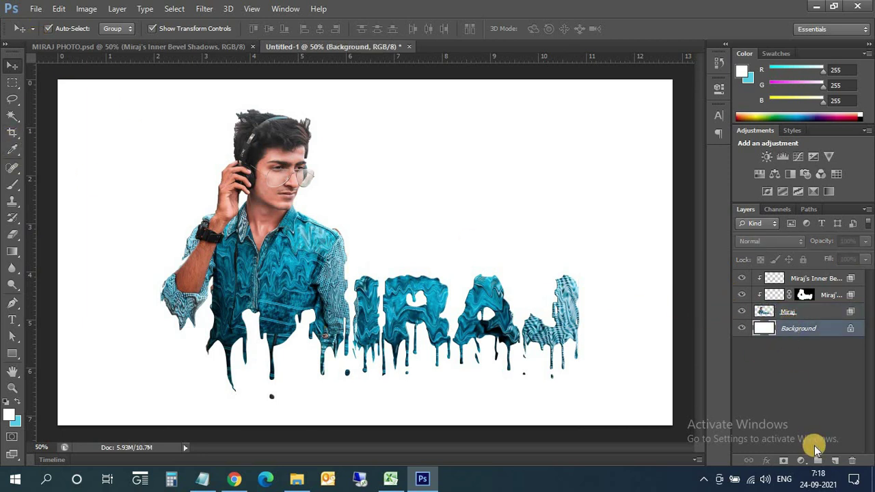
left_click(835, 460)
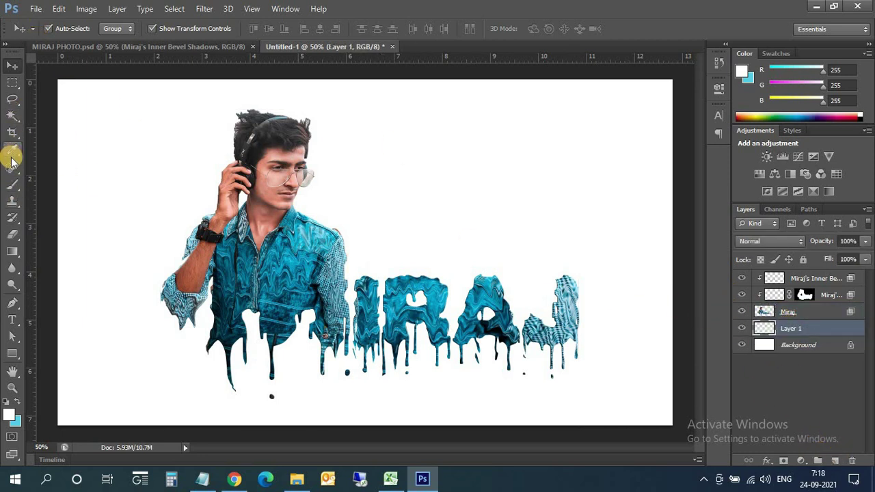
left_click(12, 183)
left_click(65, 29)
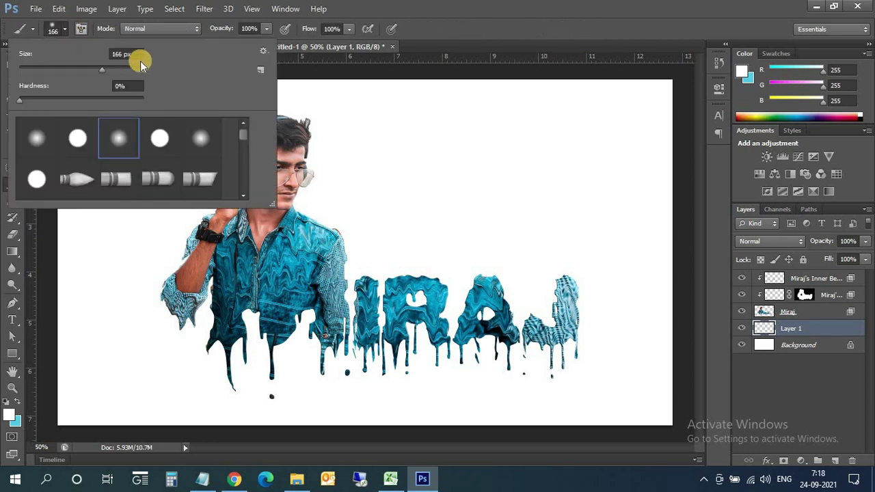
left_click_drag(241, 132, 242, 202)
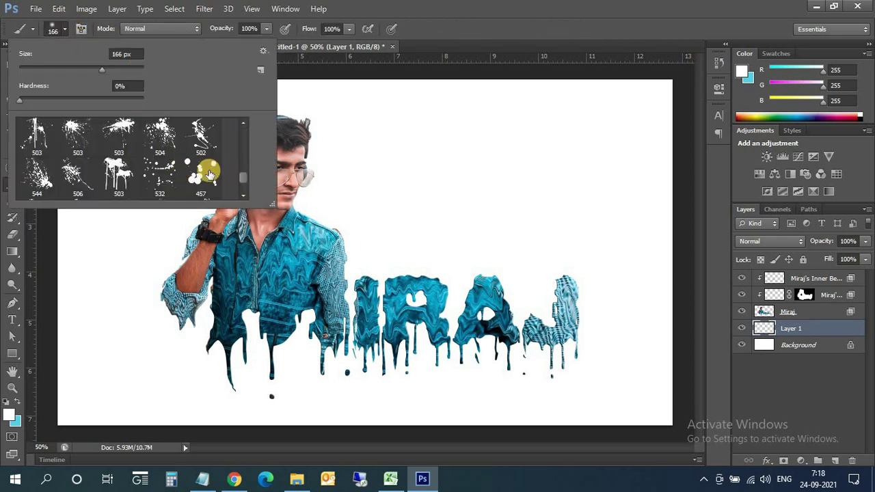
scroll(205, 183, "down", 1)
scroll(205, 185, "down", 2)
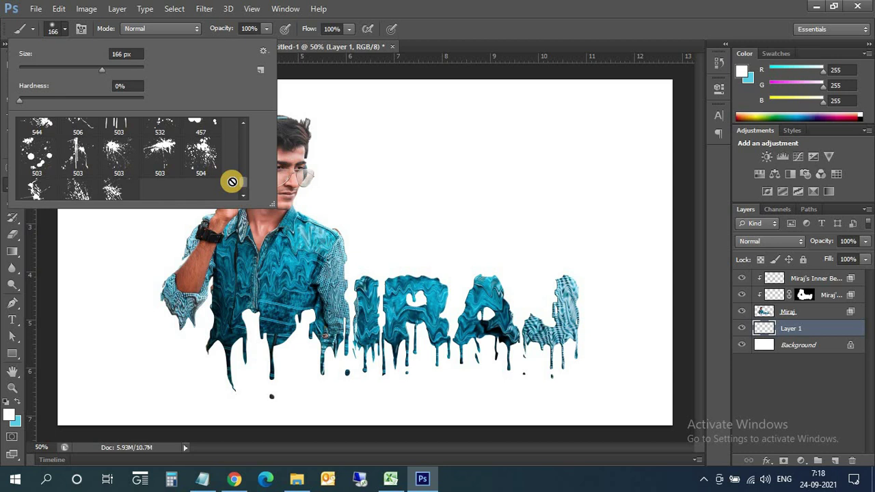
left_click(202, 154)
double_click(202, 156)
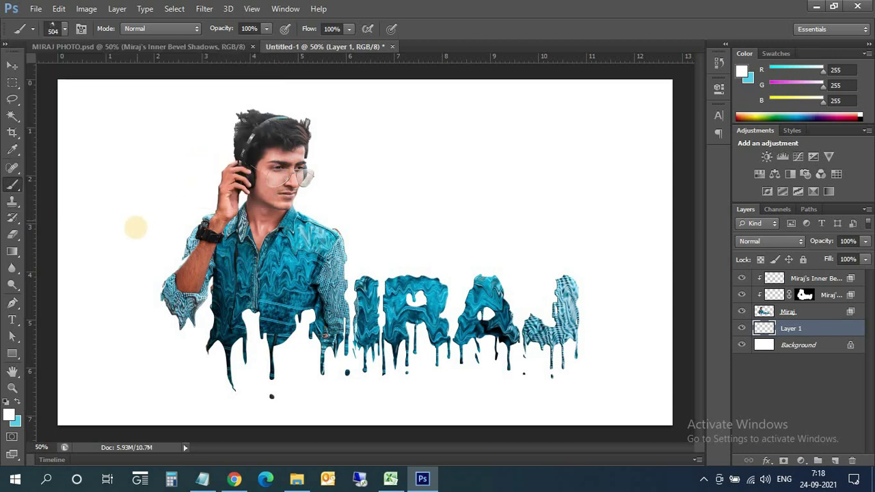
Set the foreground colour to dark grey 303030 sampled from the hair
left_click(10, 413)
left_click(276, 128)
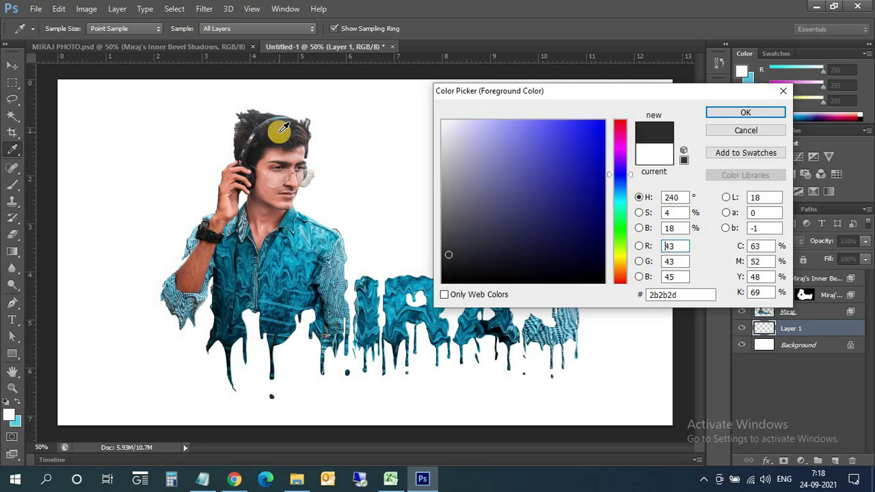
left_click(241, 142)
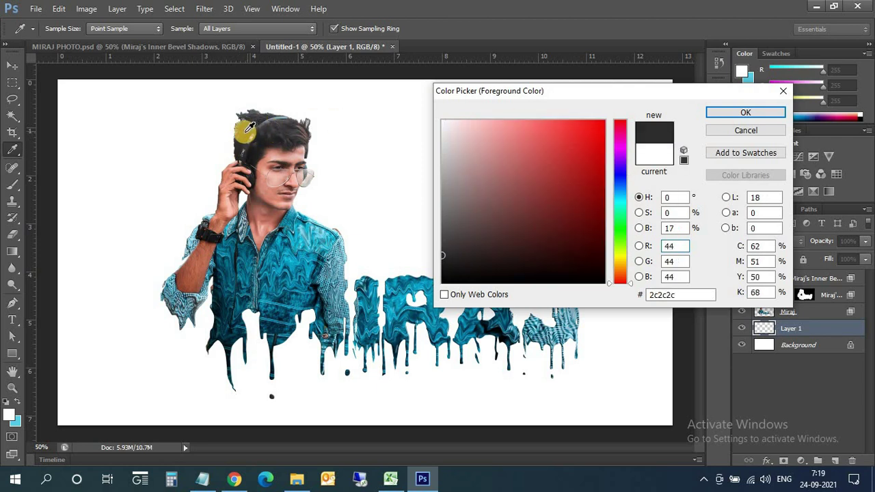
left_click(252, 128)
left_click(299, 130)
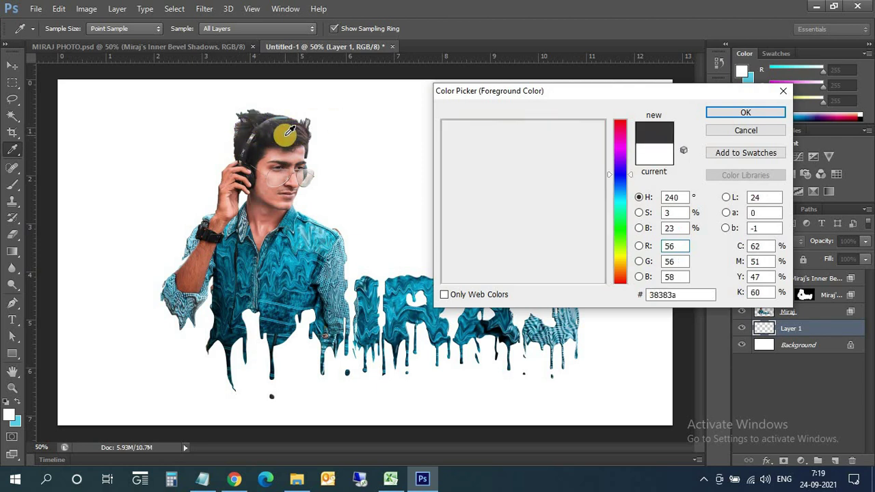
left_click(243, 141)
left_click(724, 115)
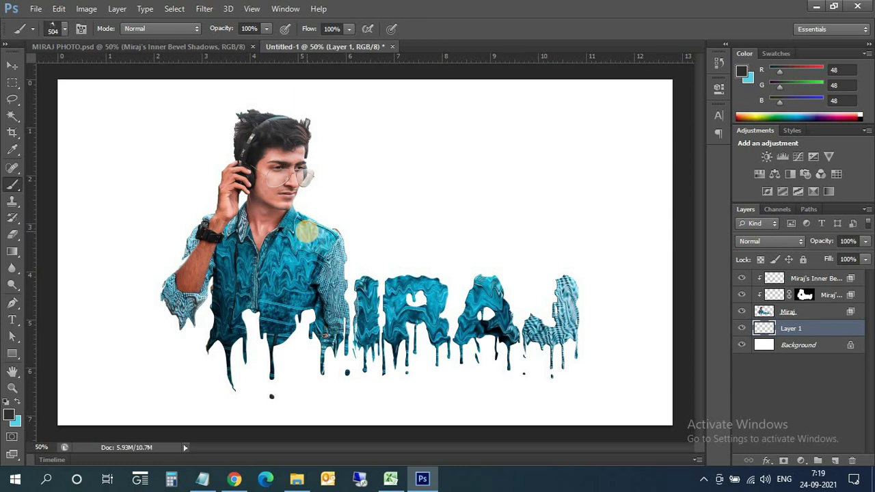
Stamp dark splatters behind the shoulder, then blue 019fc3 splatters left of the man
left_click(307, 233)
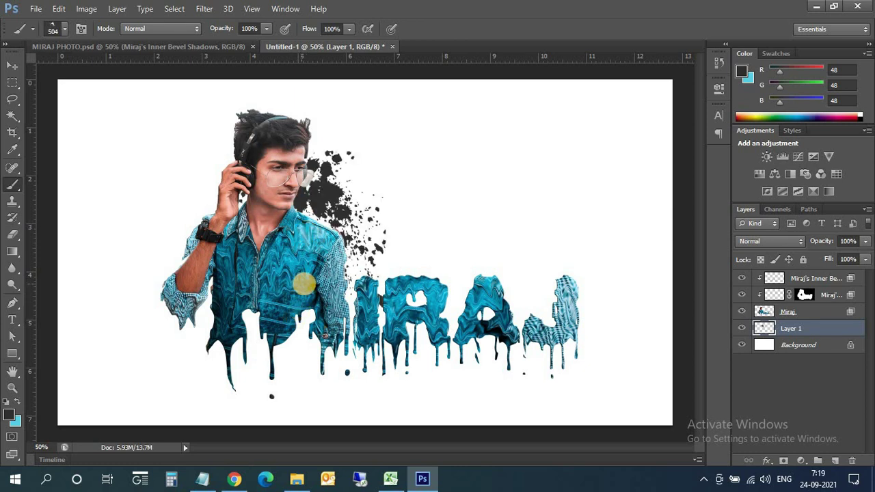
left_click(299, 292)
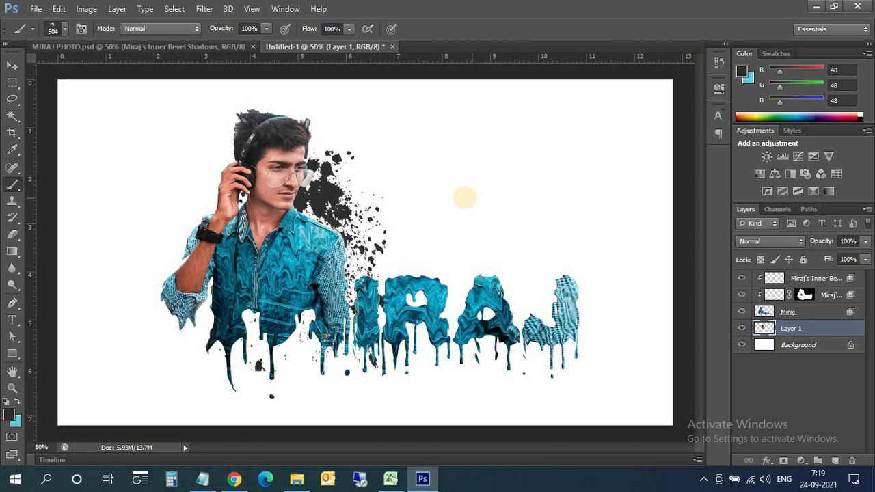
left_click(18, 405)
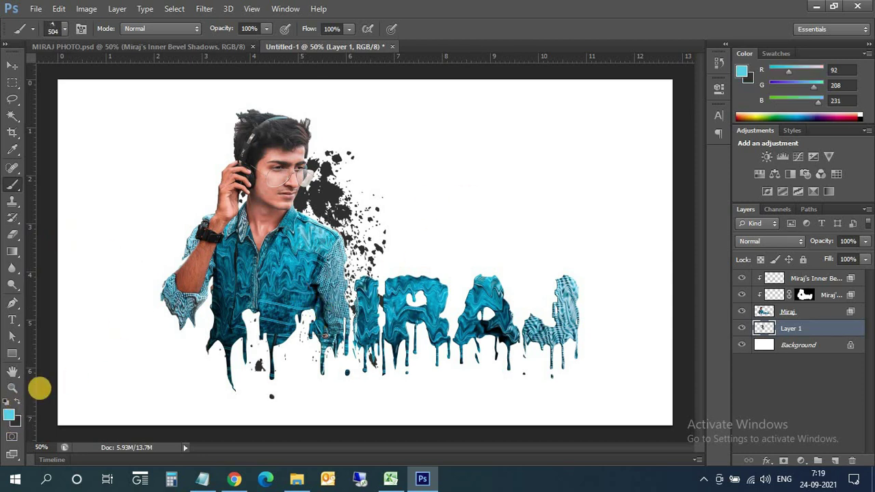
left_click(10, 413)
left_click(290, 255)
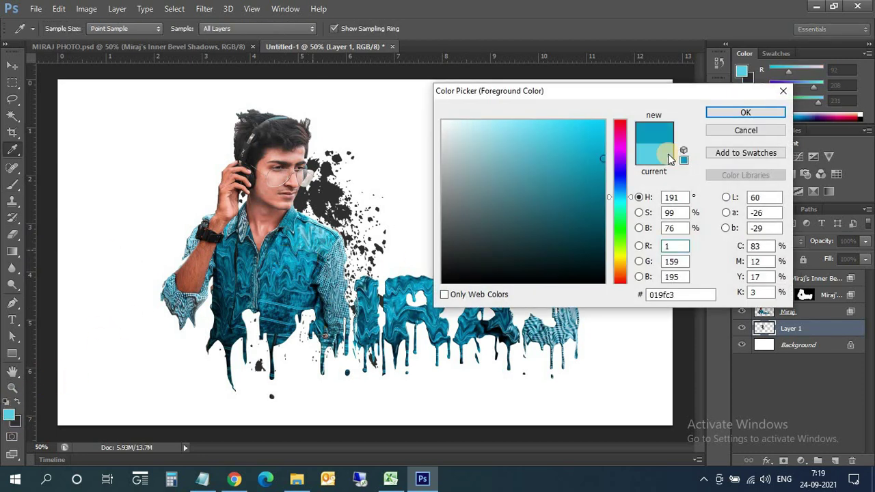
left_click(728, 113)
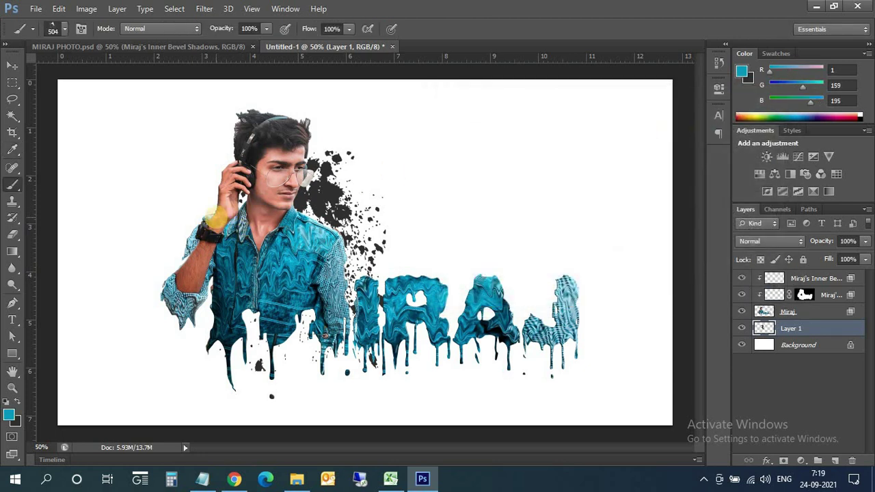
left_click(214, 219)
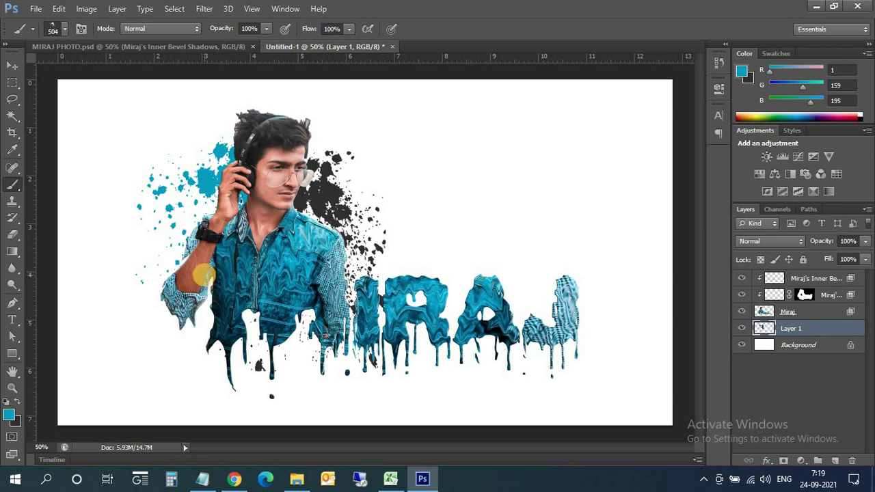
left_click(208, 275)
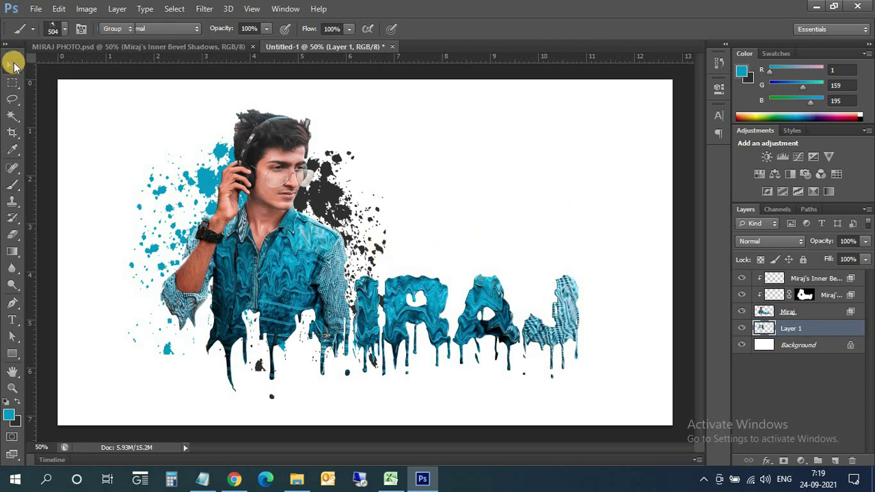
Select the splatter and Miraj layers together and nudge them with the Move tool
left_click(12, 66)
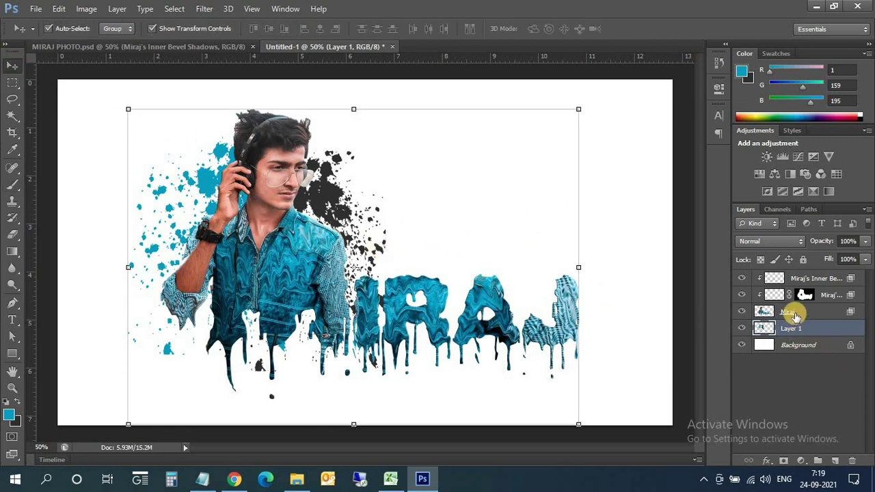
left_click(786, 312, "ctrl")
mouse_move(328, 274)
left_mouse_down()
mouse_move(290, 275)
mouse_move(328, 275)
left_mouse_up()
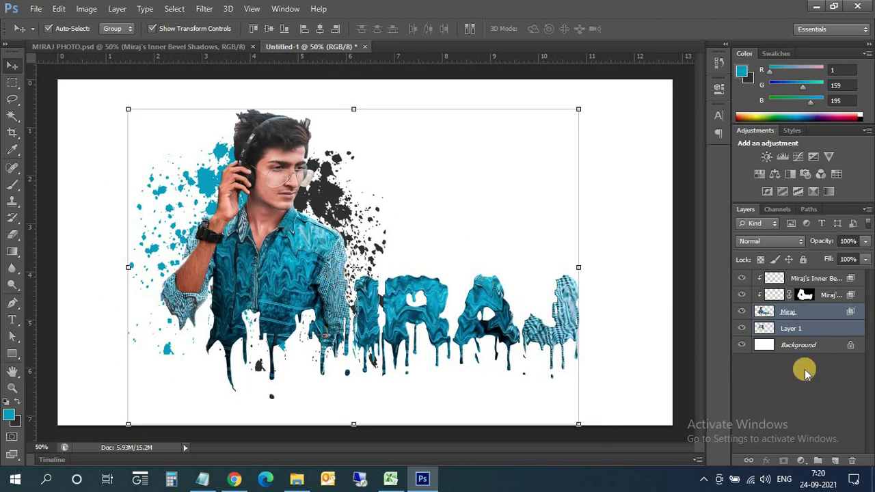
Convert the locked Background into editable Layer 0
left_click(843, 348)
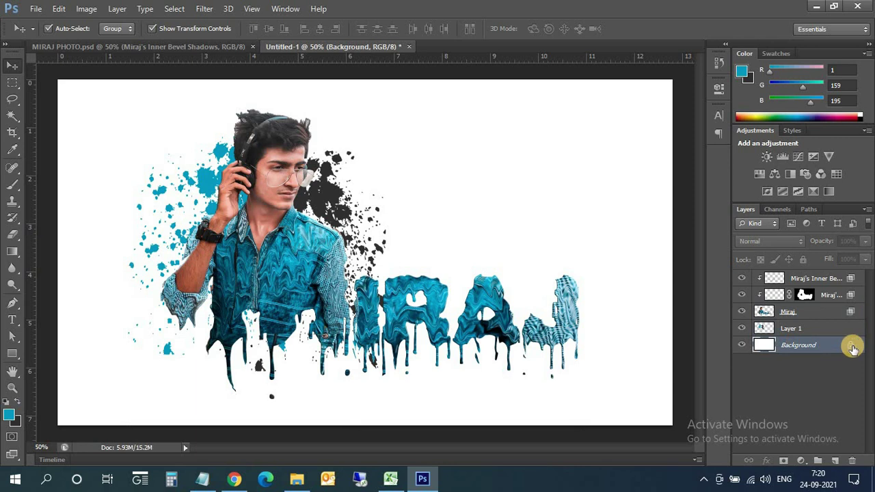
double_click(854, 348)
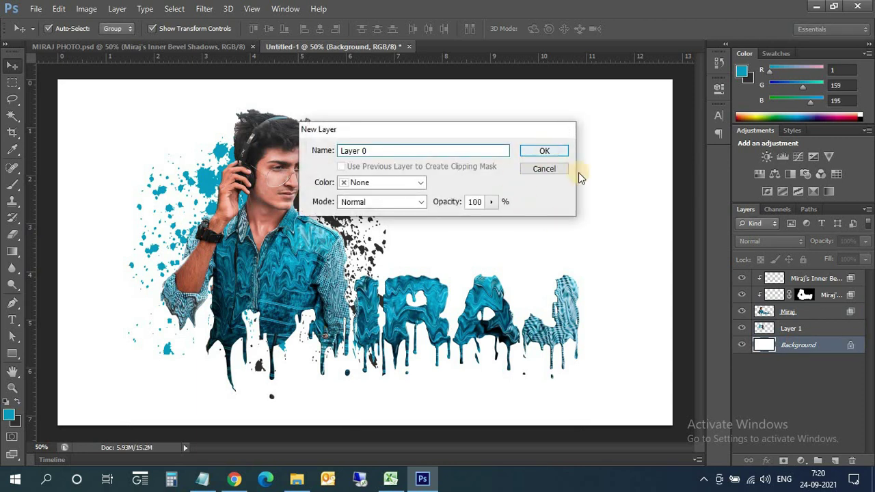
key("Return")
Give Layer 0 a Gradient Overlay at a 45° angle
right_click(770, 348)
left_click(740, 43)
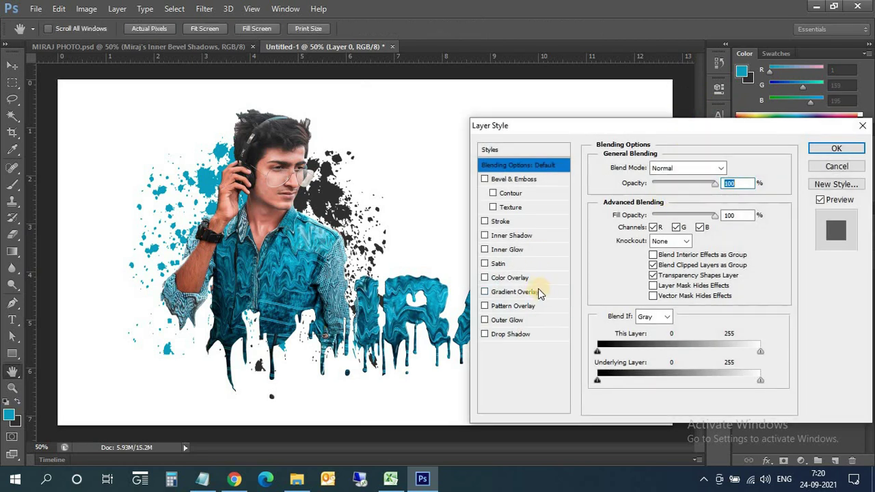
left_click(520, 293)
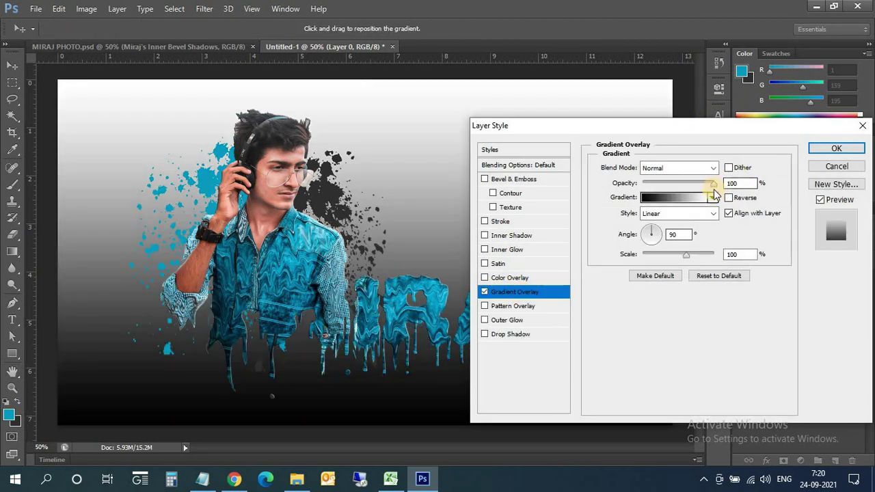
left_click(655, 235)
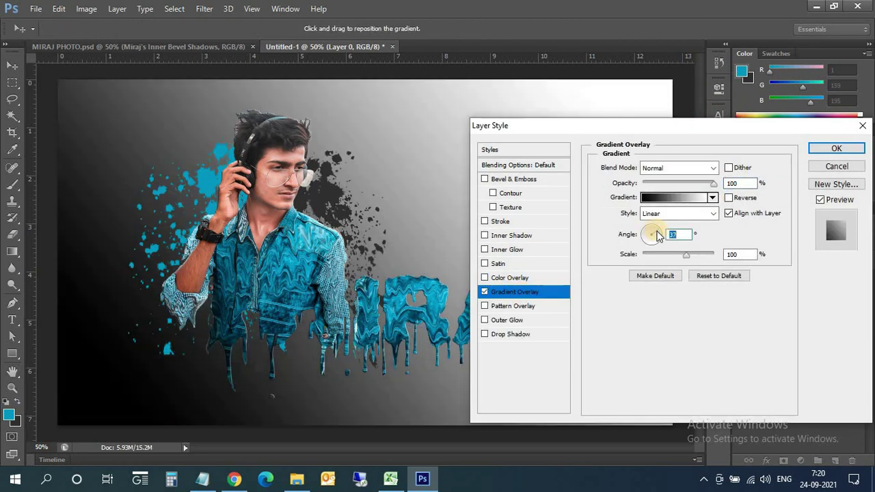
left_click(655, 235)
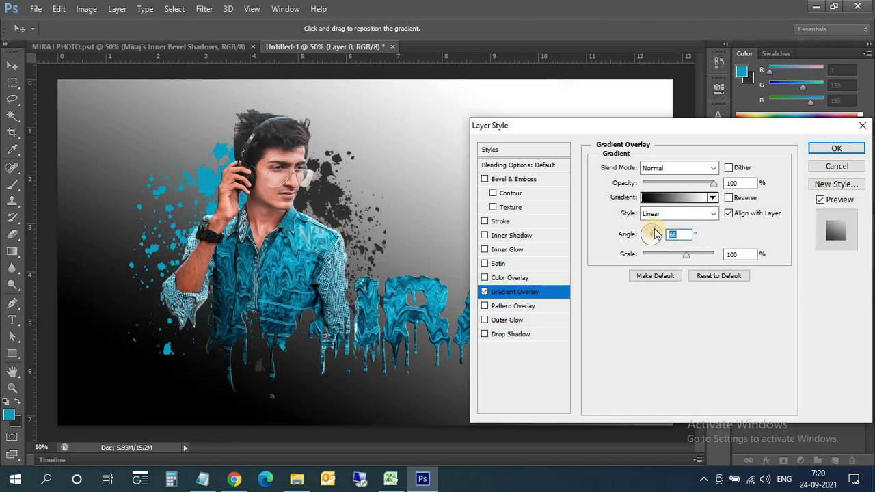
left_click(656, 235)
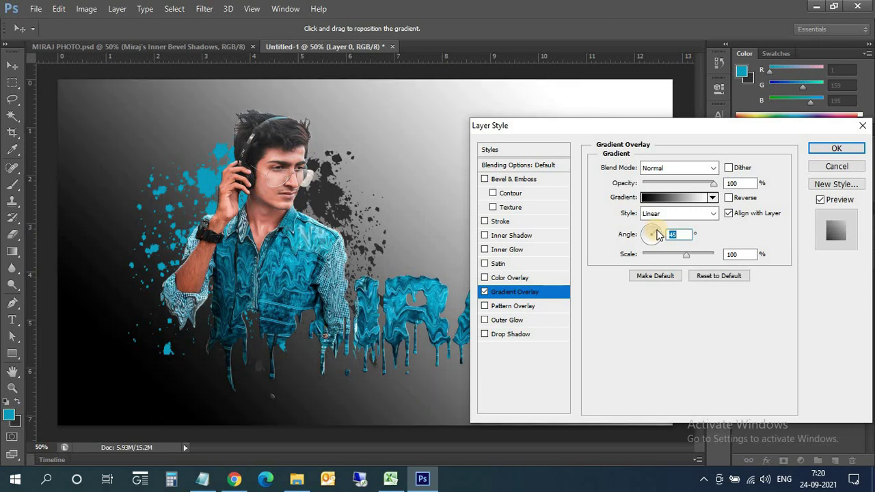
left_click(712, 198)
Apply the orange-yellow preset and set its left stop to dark grey 303030
left_click(635, 242)
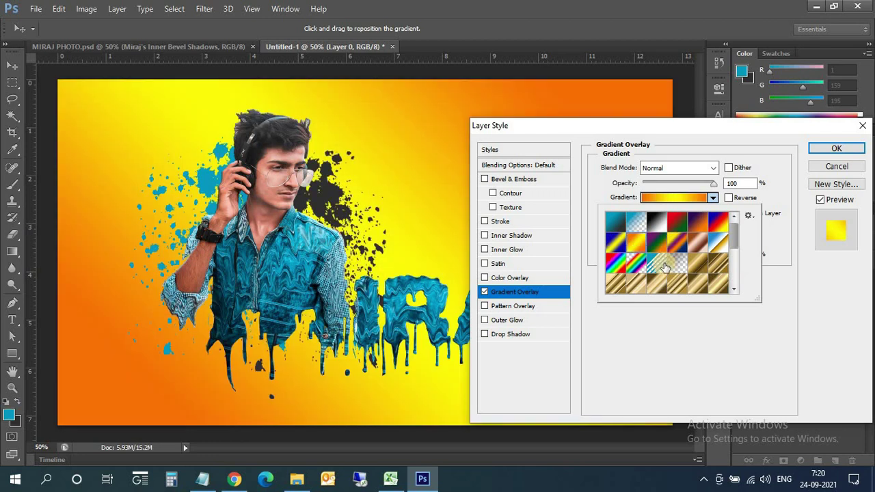
left_click(773, 271)
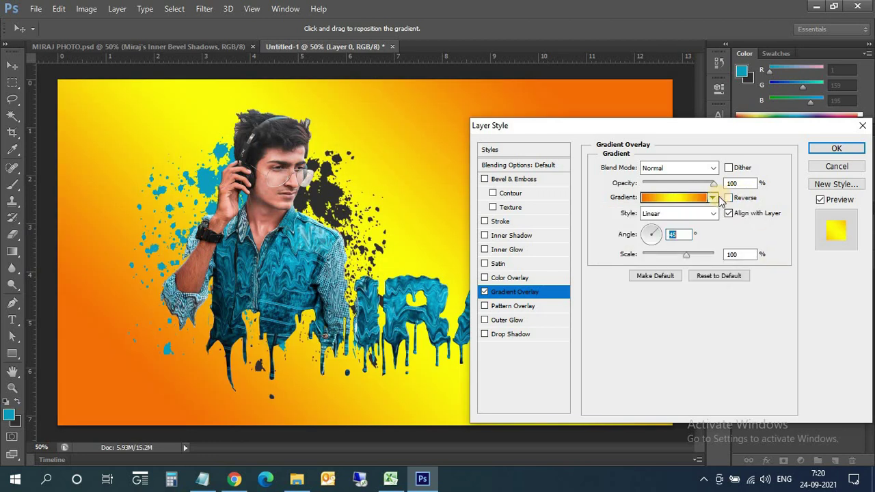
left_click(712, 198)
double_click(648, 254)
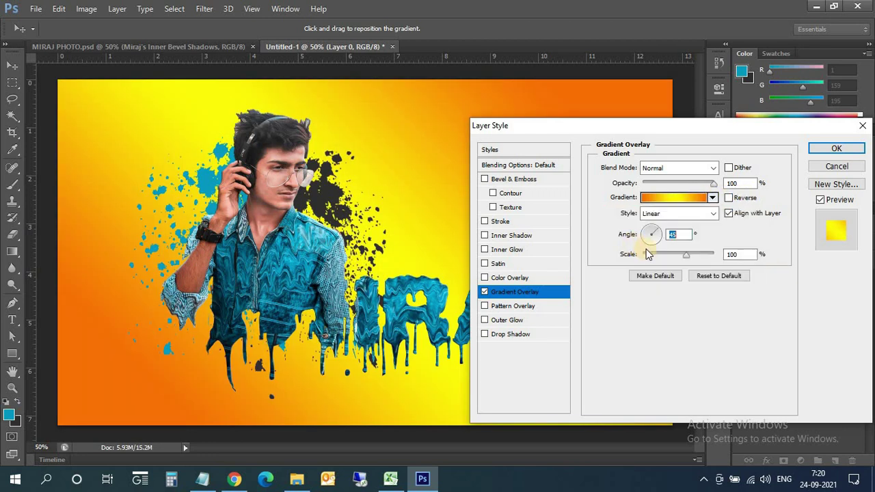
left_click(676, 205)
left_click(485, 289)
double_click(487, 289)
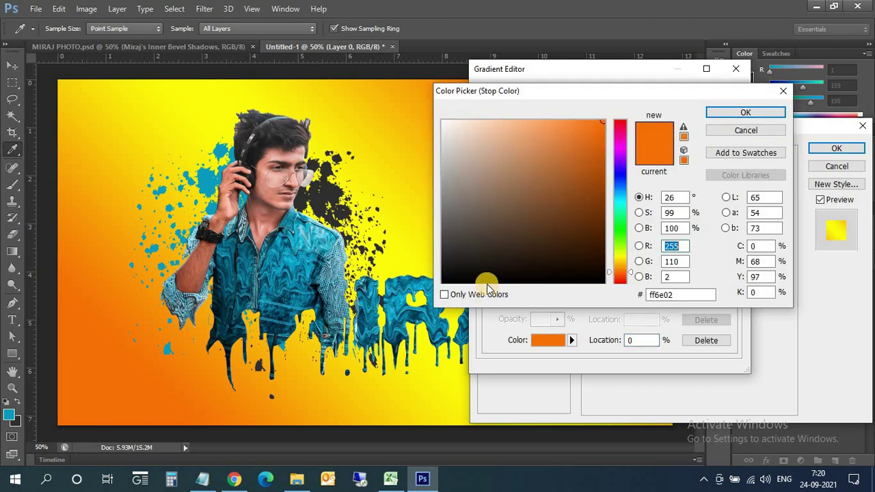
left_click(336, 191)
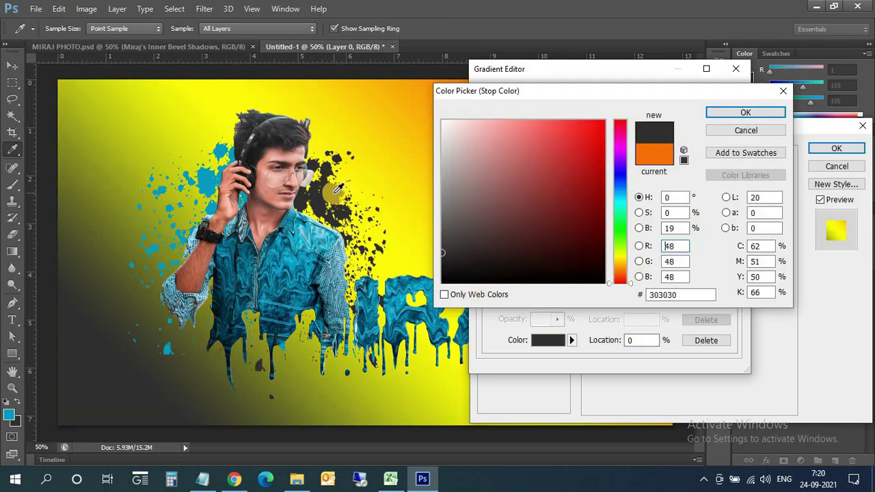
left_click(736, 116)
Add a near-white stop at 50% and make the right stop cyan 019fc3
left_click(610, 289)
double_click(610, 288)
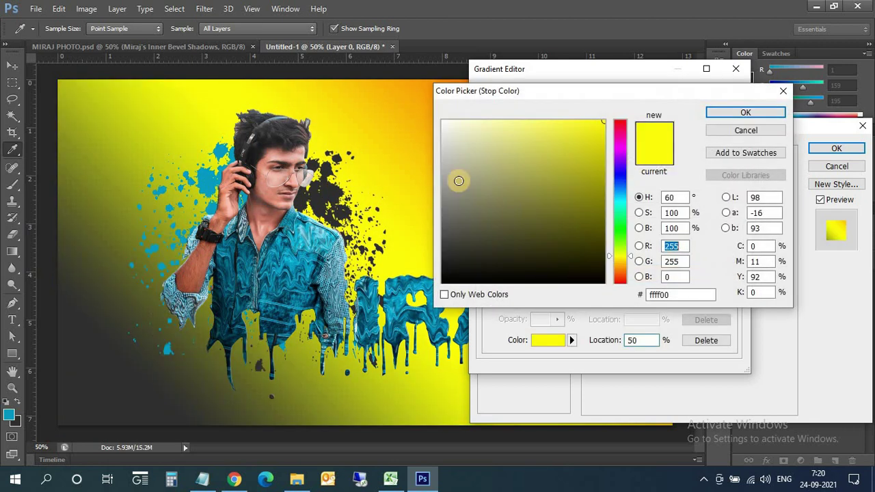
left_click(445, 122)
left_click(742, 113)
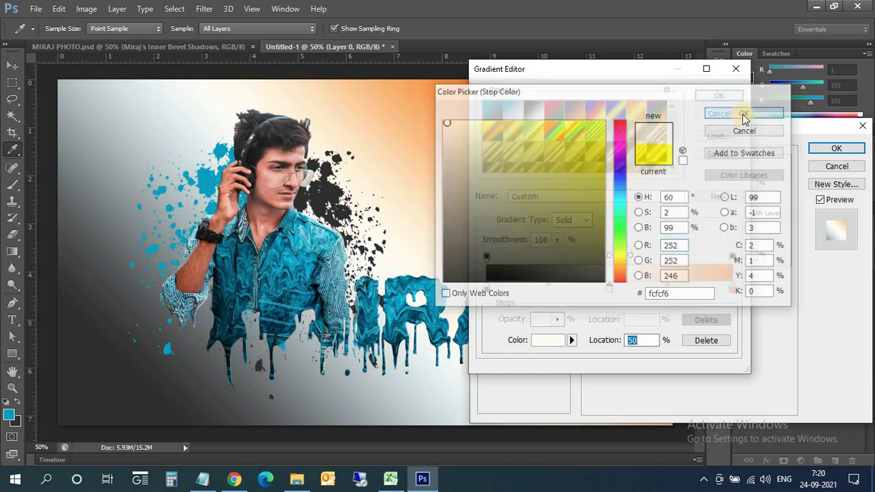
double_click(732, 289)
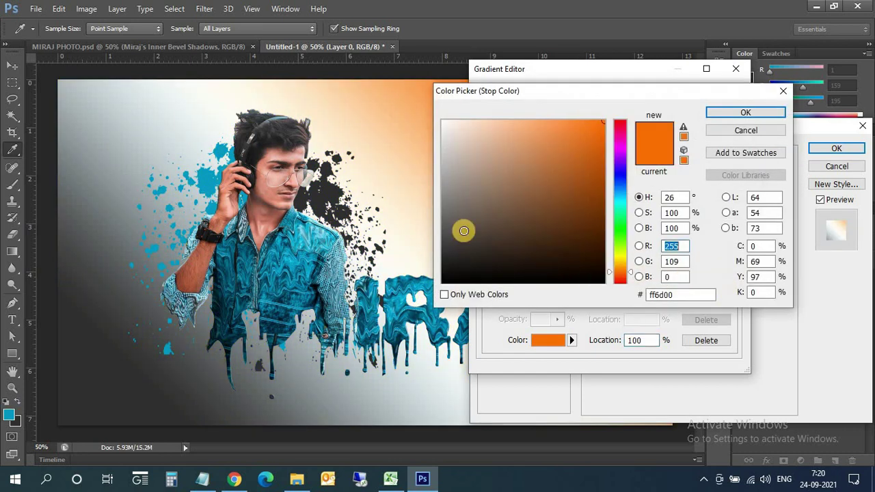
left_click(311, 235)
left_click(211, 184)
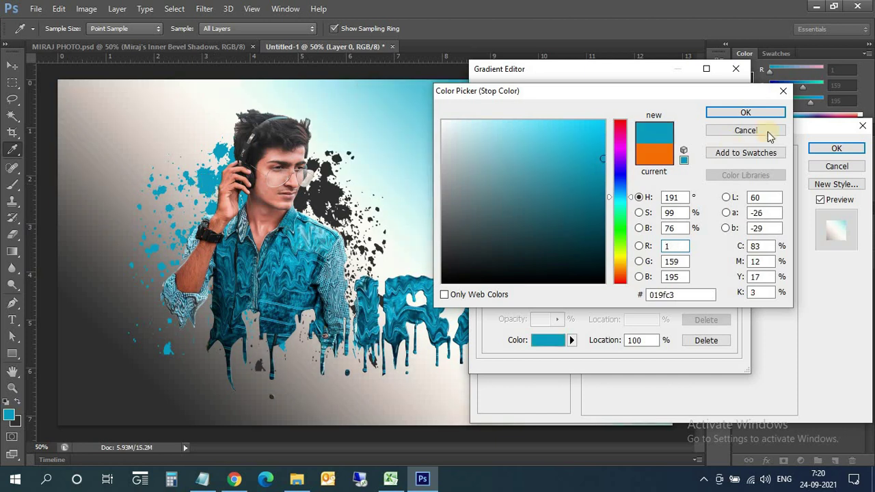
left_click(746, 112)
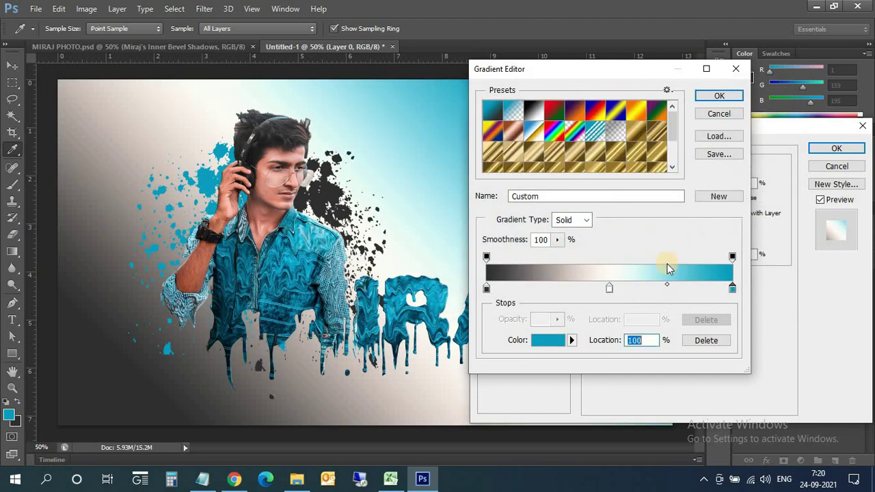
left_click(725, 95)
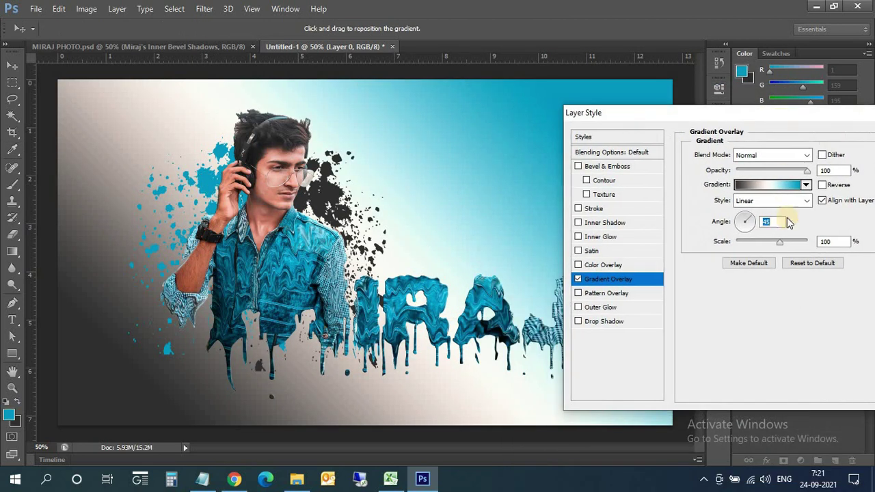
Set the gradient overlay scale to 98% and apply the layer style
left_click_drag(807, 177, 786, 178)
left_click_drag(782, 244, 776, 243)
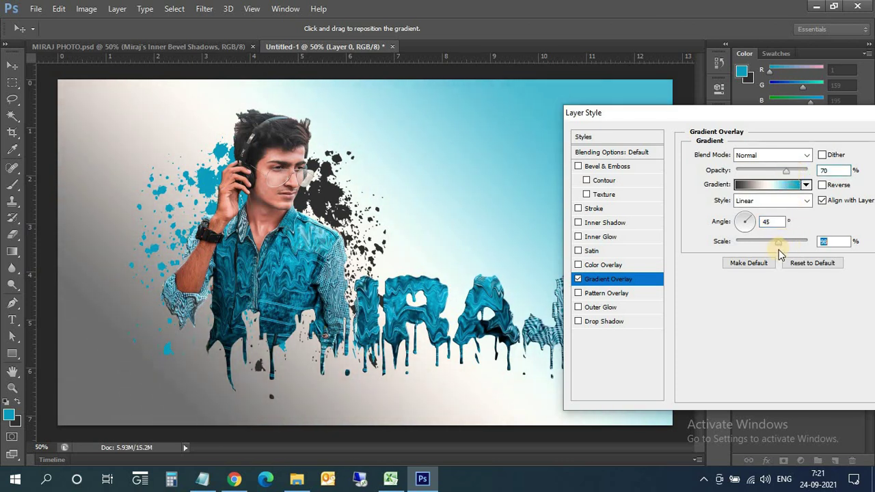
mouse_move(786, 171)
left_mouse_down()
mouse_move(795, 179)
mouse_move(776, 179)
left_mouse_up()
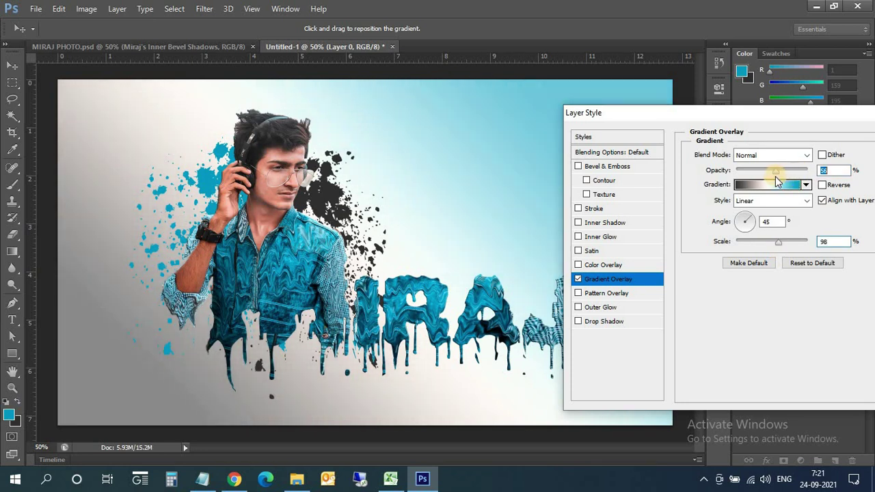
left_click_drag(838, 113, 736, 112)
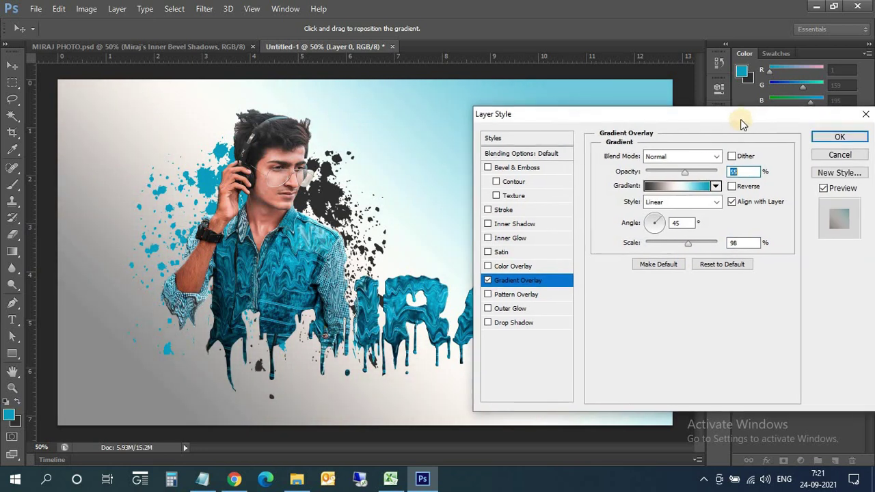
left_click(827, 137)
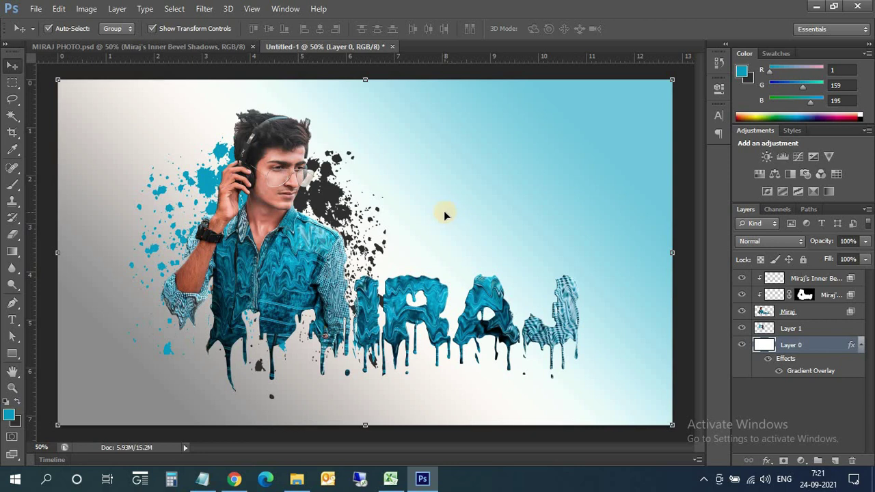
Lower Layer 0's gradient overlay opacity to 38%
right_click(766, 345)
left_click(741, 46)
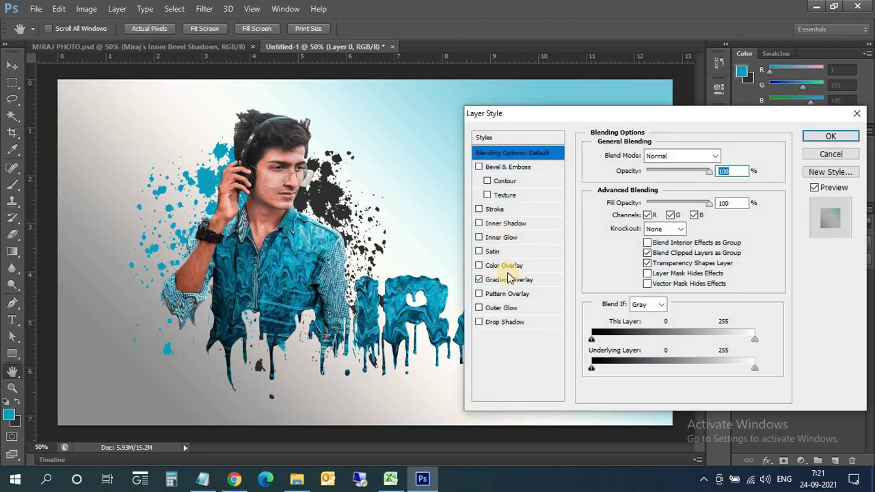
left_click(508, 280)
left_click_drag(671, 177, 663, 173)
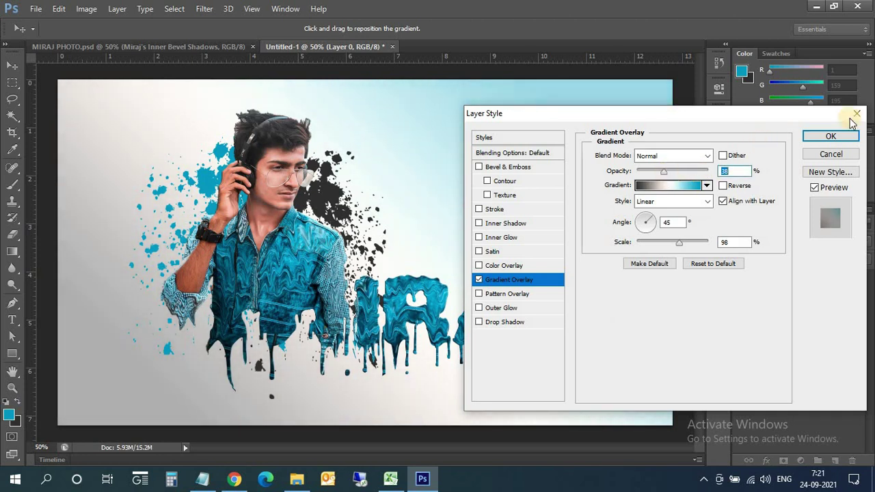
left_click(833, 136)
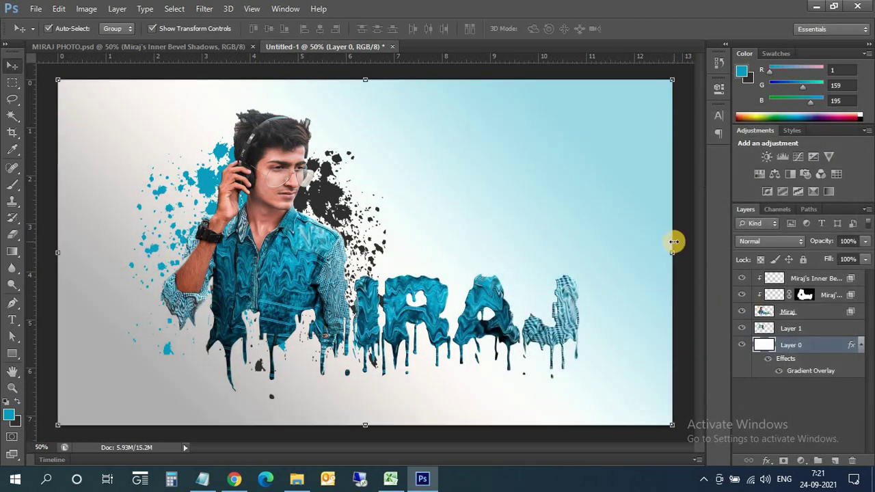
scroll(576, 259, "down", 2)
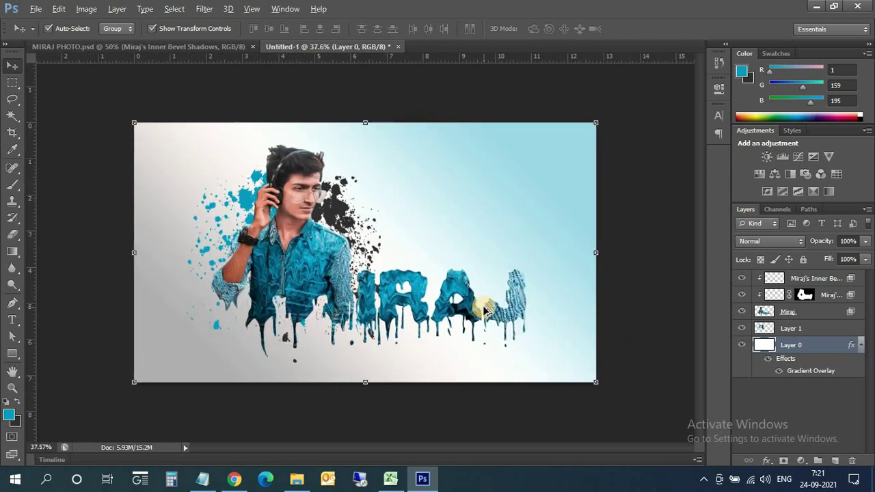
scroll(483, 311, "up", 3)
scroll(483, 311, "down", 1)
scroll(487, 313, "down", 1)
scroll(489, 314, "up", 1)
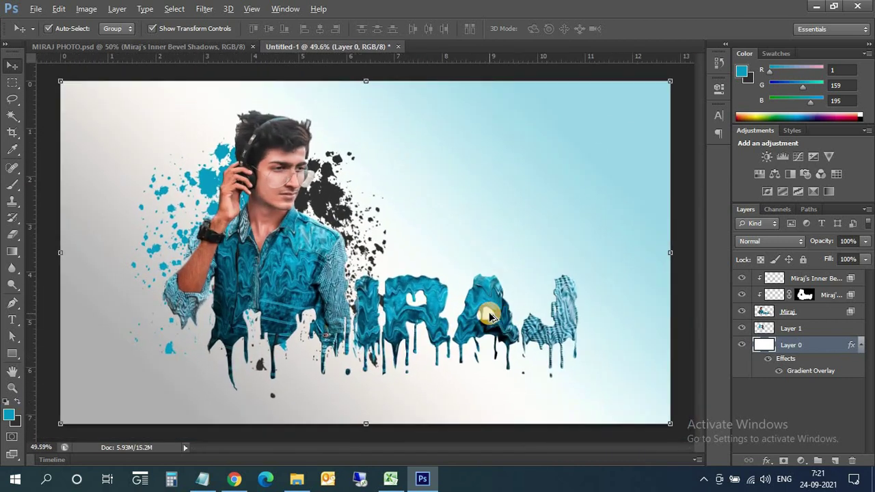
scroll(490, 316, "down", 1)
scroll(490, 316, "up", 1)
scroll(494, 316, "up", 1)
scroll(495, 307, "down", 1)
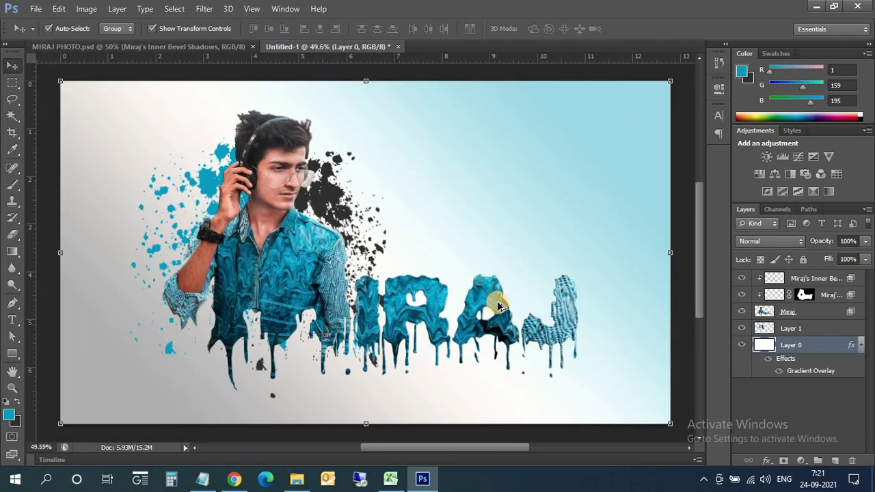